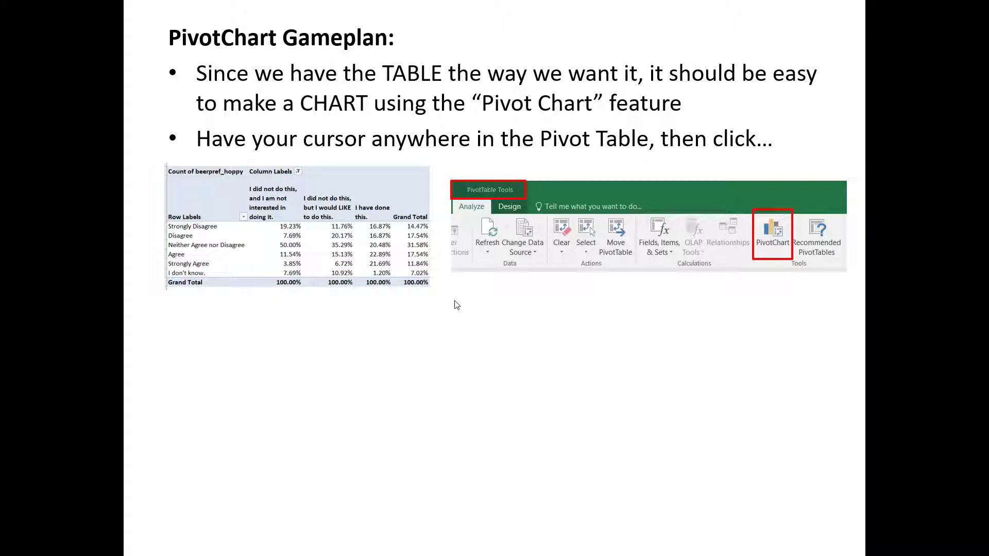
Reveal the next point of the PivotChart gameplan slide
{"action": "left_click", "coordinate": [456, 305]}
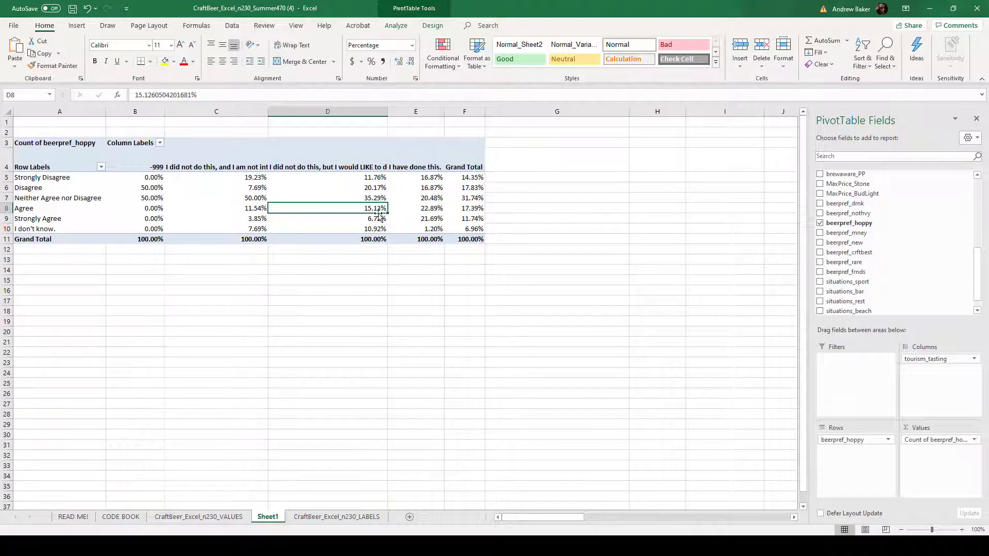
Insert a 100% Stacked Column PivotChart from the hoppy-beer pivot table
{"action": "mouse_move", "coordinate": [324, 207]}
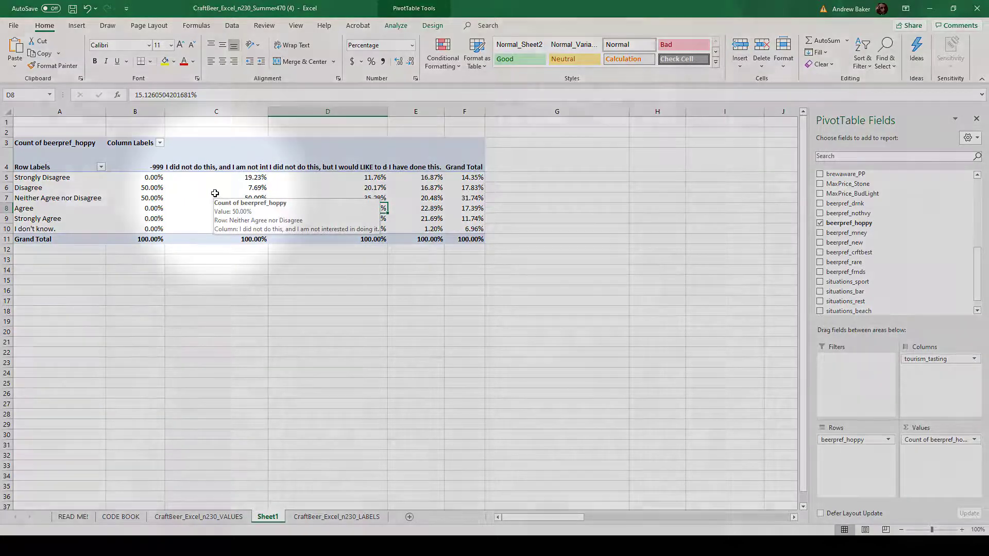
{"action": "left_click", "coordinate": [215, 193]}
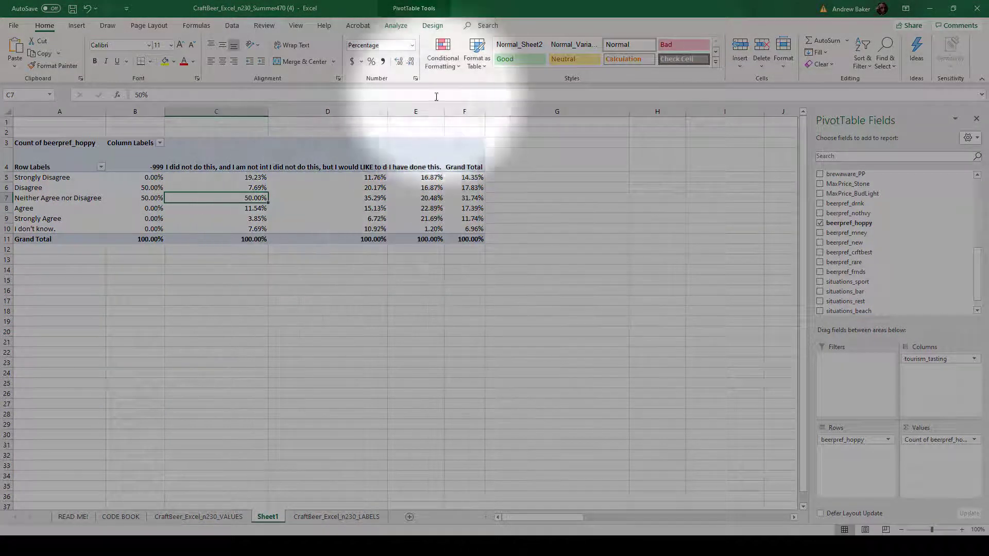
{"action": "left_click", "coordinate": [398, 26]}
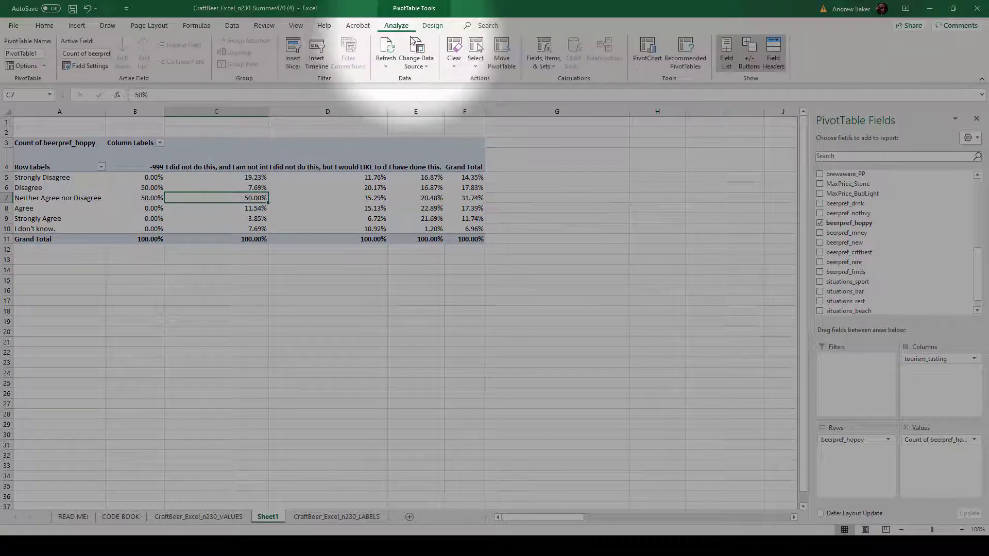
{"action": "left_click", "coordinate": [648, 51]}
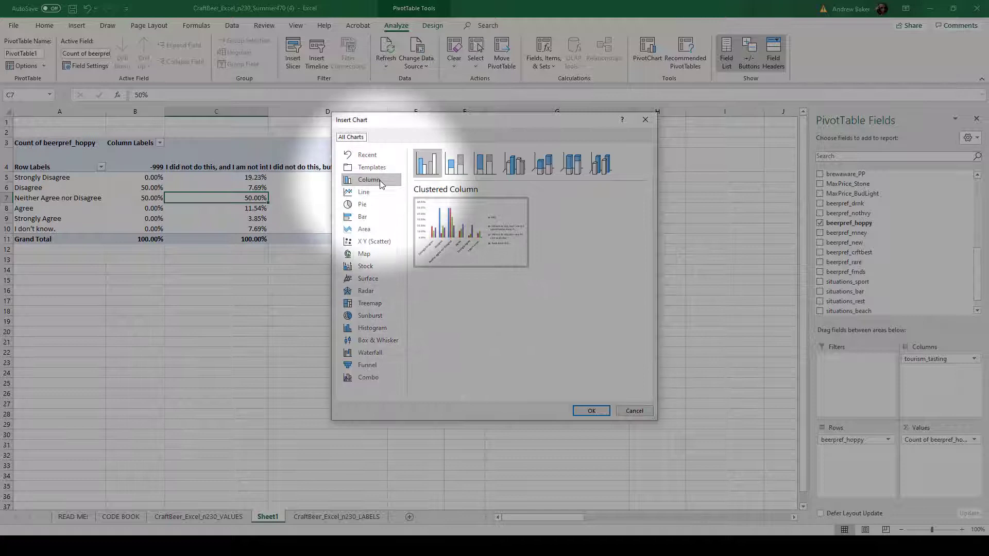
{"action": "left_click", "coordinate": [490, 169]}
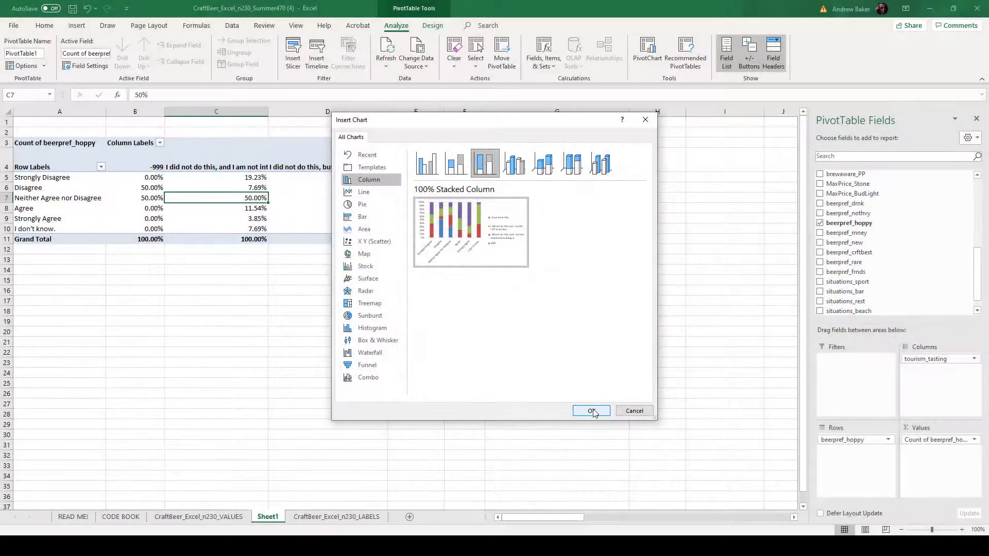
{"action": "left_click", "coordinate": [591, 411]}
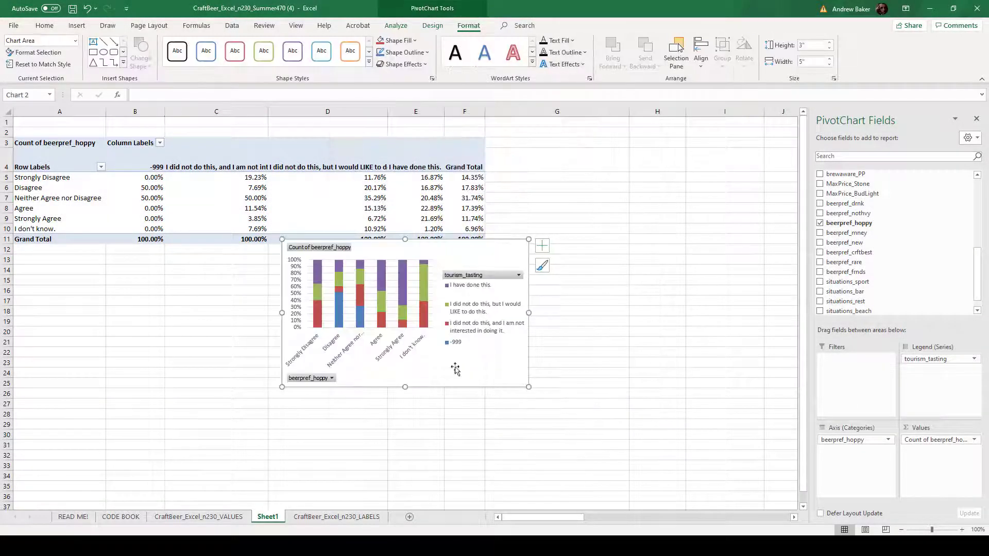
Widen and heighten the chart, then position it beneath the pivot table
{"action": "left_click_drag", "start_coordinate": [282, 313], "coordinate": [191, 313]}
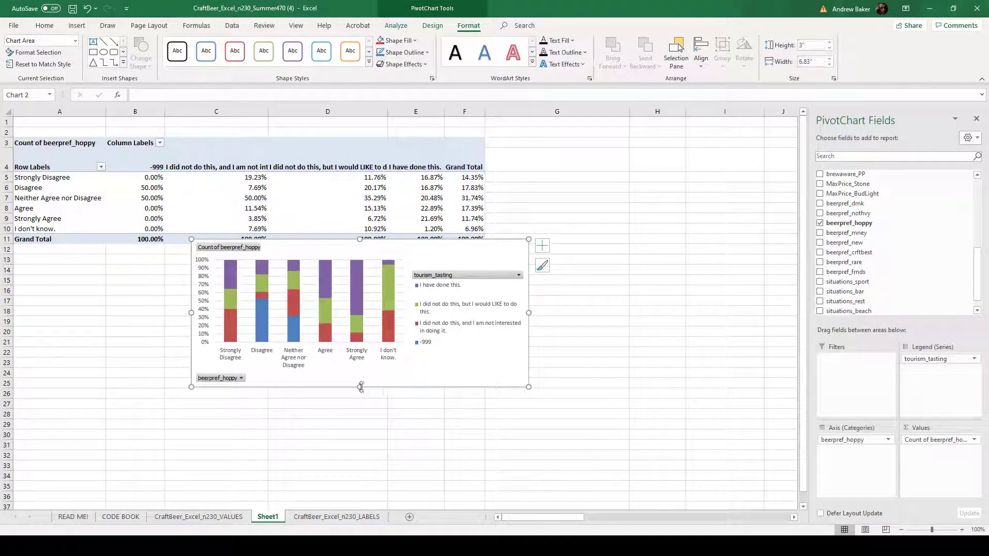
{"action": "left_click_drag", "start_coordinate": [360, 386], "coordinate": [362, 414]}
{"action": "left_click_drag", "start_coordinate": [428, 255], "coordinate": [312, 266]}
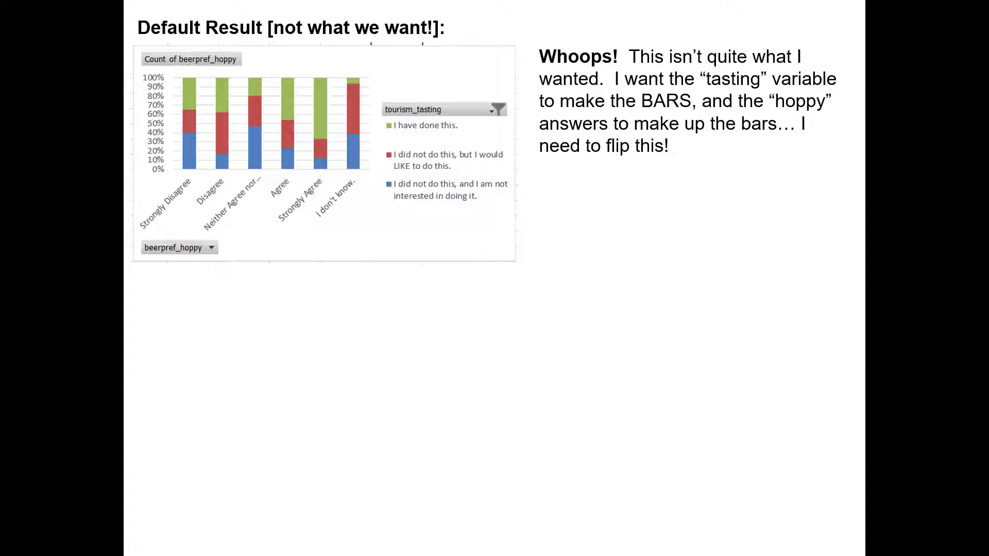
Step from the Strongly Disagree highlight through both solution steps, ending at row percentages
{"action": "left_click", "coordinate": [443, 198]}
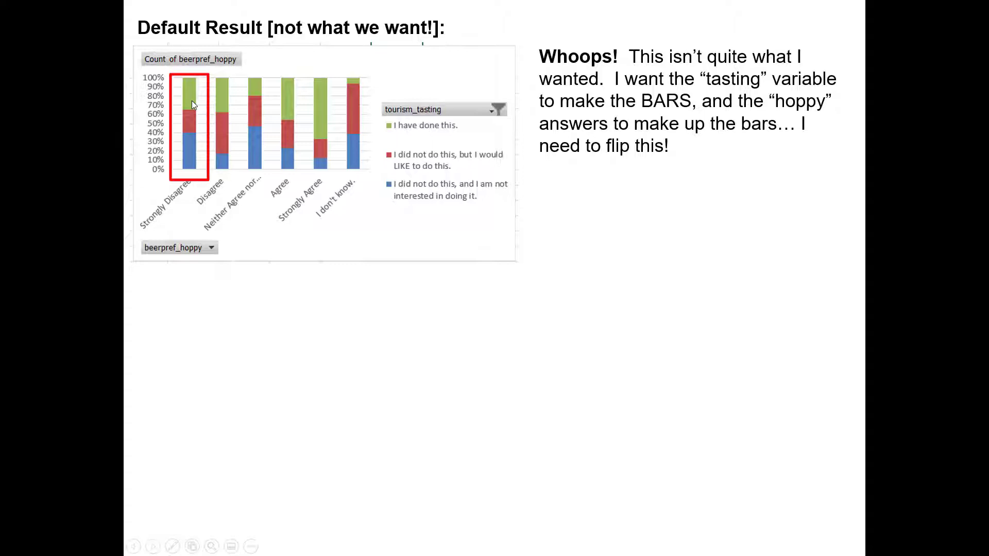
{"action": "left_click", "coordinate": [605, 215]}
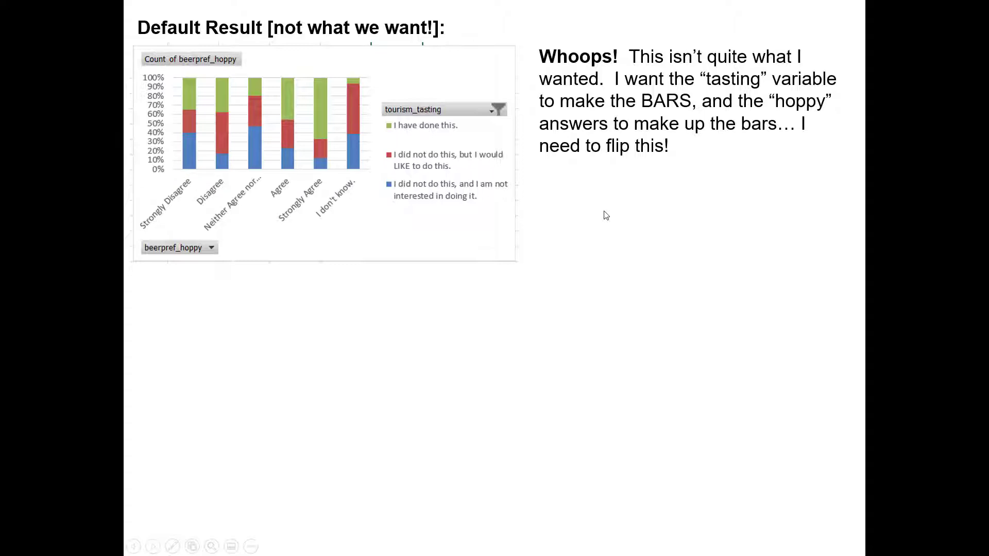
{"action": "left_click", "coordinate": [605, 215]}
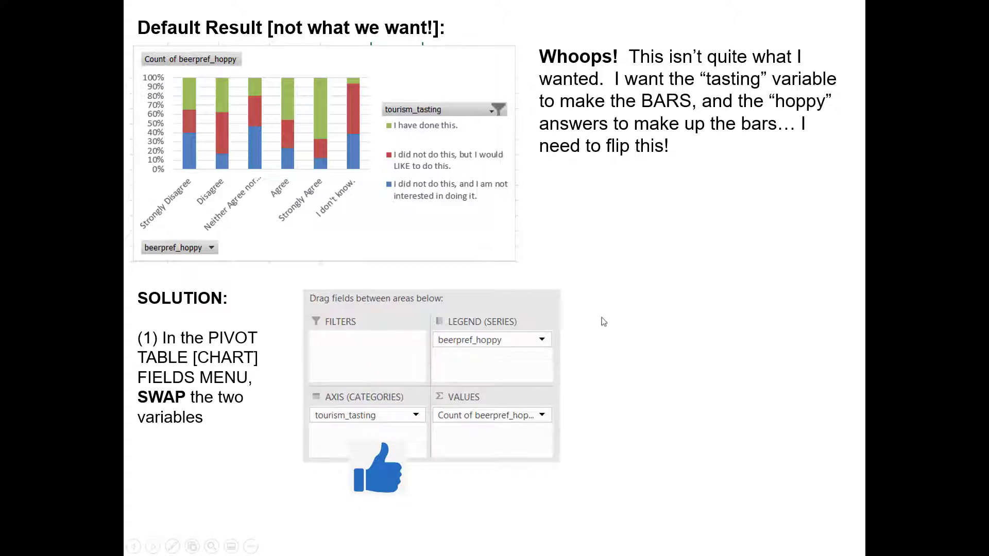
{"action": "left_click", "coordinate": [627, 316]}
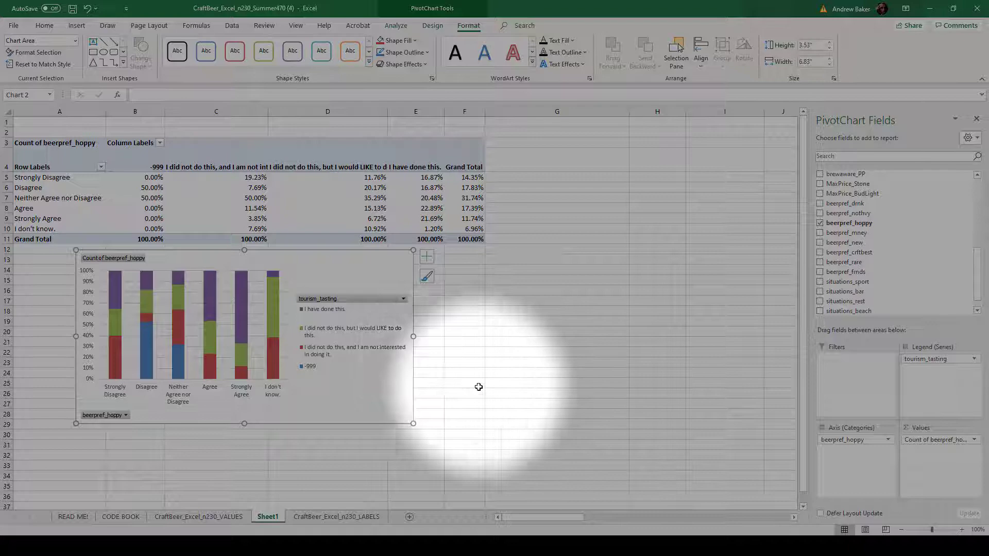
Swap tourism_tasting onto the axis and show values as % of Row Total
{"action": "mouse_move", "coordinate": [926, 359]}
{"action": "left_mouse_down"}
{"action": "mouse_move", "coordinate": [885, 426]}
{"action": "mouse_move", "coordinate": [855, 453]}
{"action": "mouse_move", "coordinate": [921, 372]}
{"action": "left_mouse_up"}
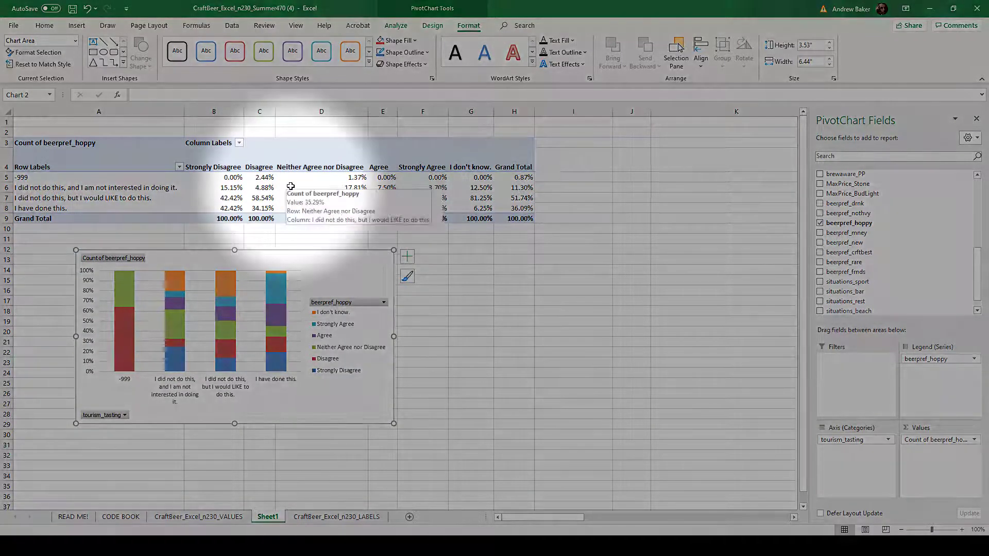
{"action": "right_click", "coordinate": [291, 191]}
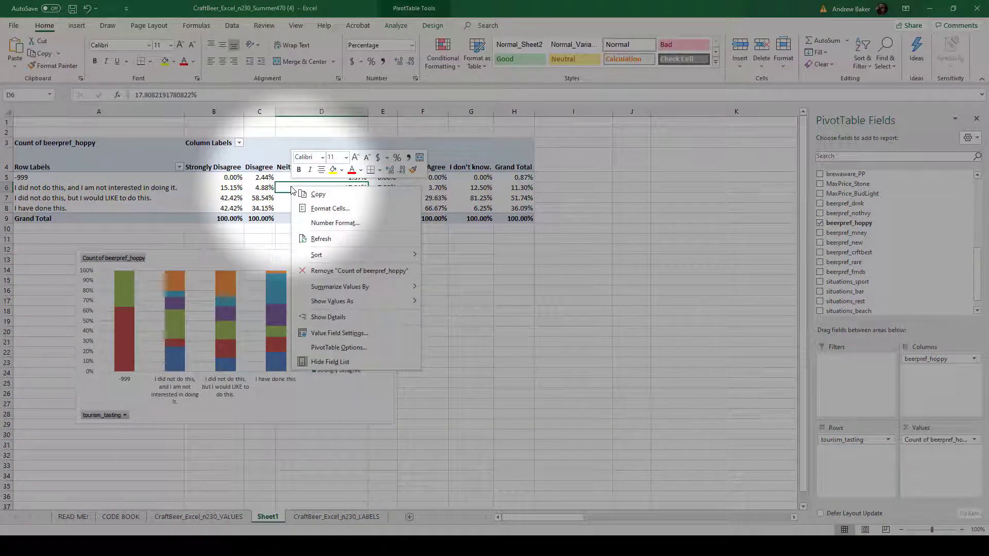
{"action": "mouse_move", "coordinate": [354, 308]}
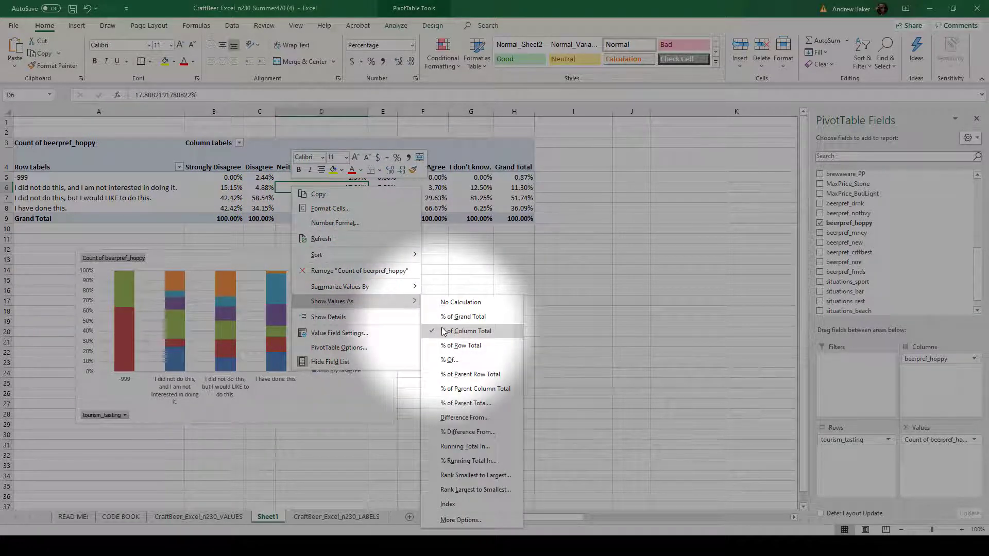
{"action": "left_click", "coordinate": [481, 345]}
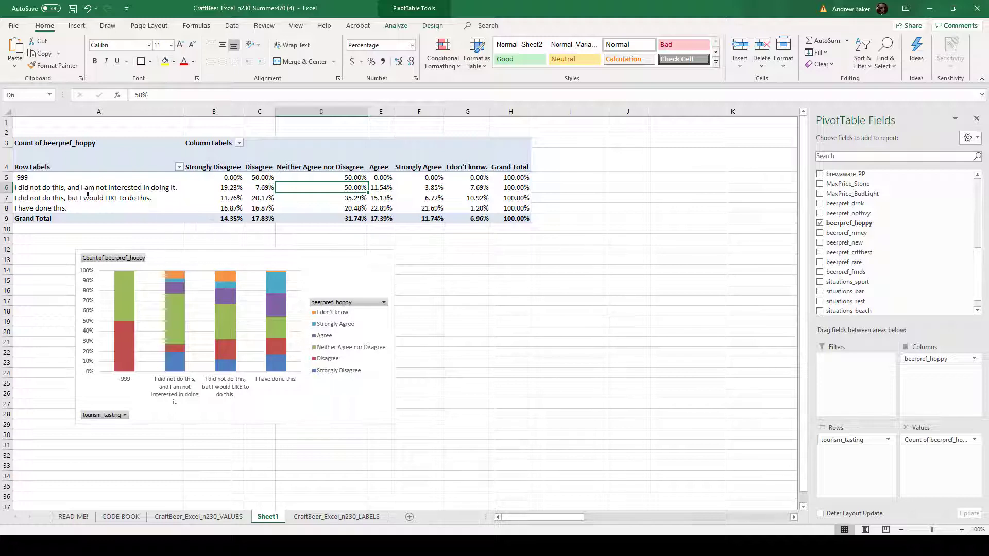
Filter the -999 responses out of the row labels
{"action": "left_click", "coordinate": [25, 177]}
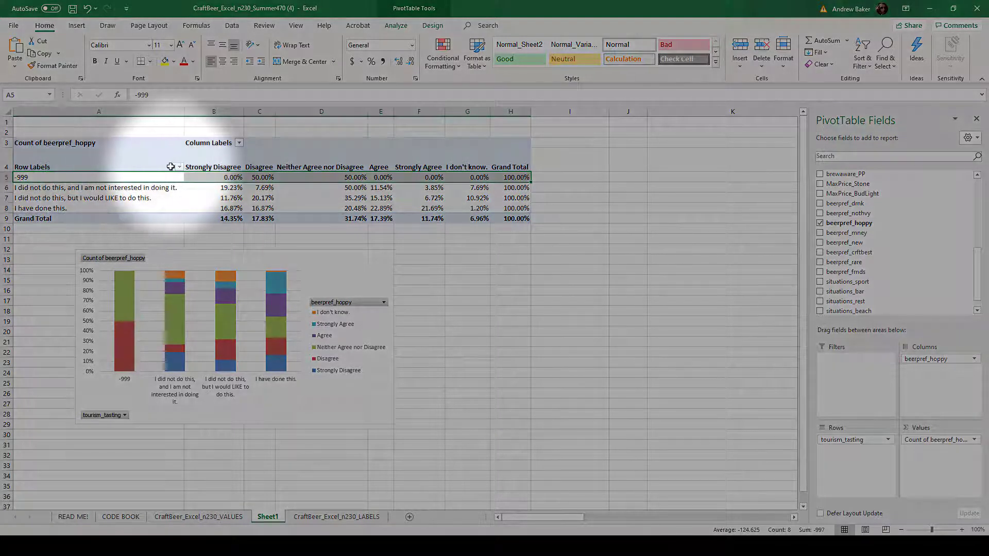
{"action": "left_click", "coordinate": [179, 167]}
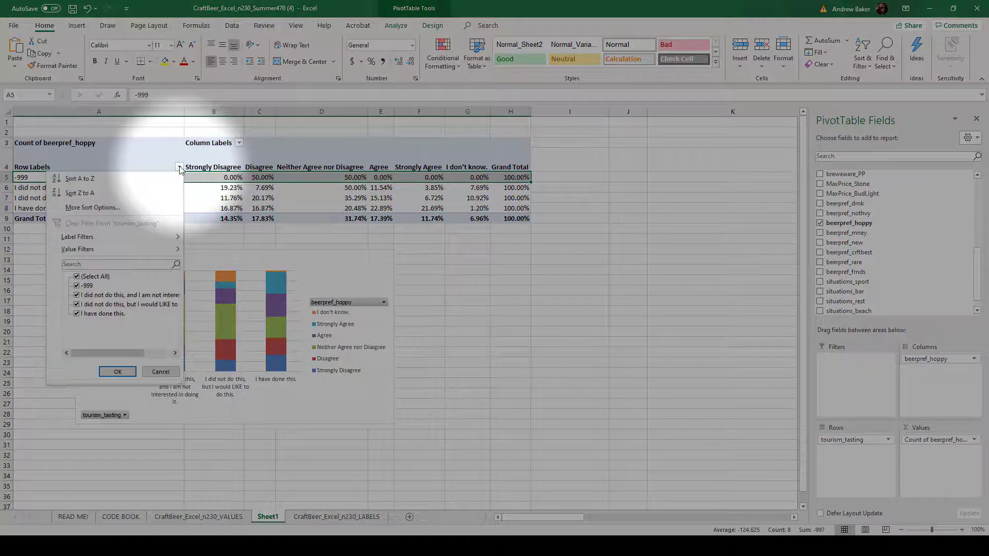
{"action": "left_click", "coordinate": [77, 285]}
{"action": "left_click", "coordinate": [117, 371]}
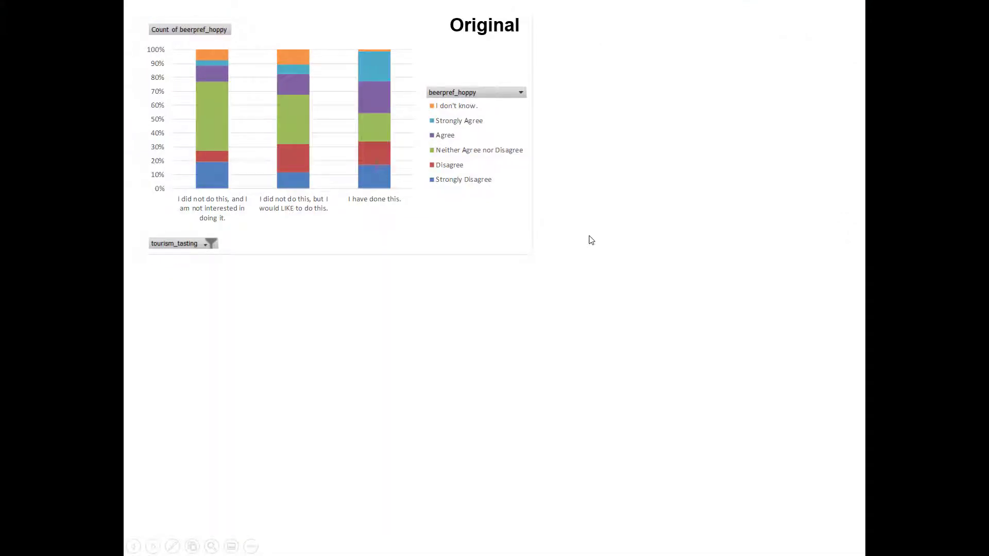
Reveal the formatting hint, example chart and design tips through the chart-junk reminder
{"action": "left_click", "coordinate": [560, 237]}
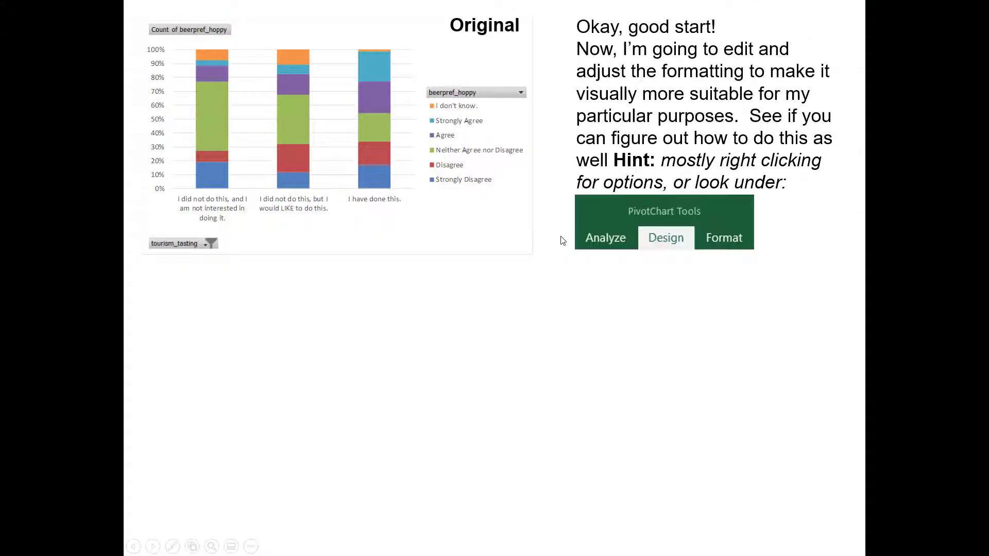
{"action": "left_click", "coordinate": [516, 258]}
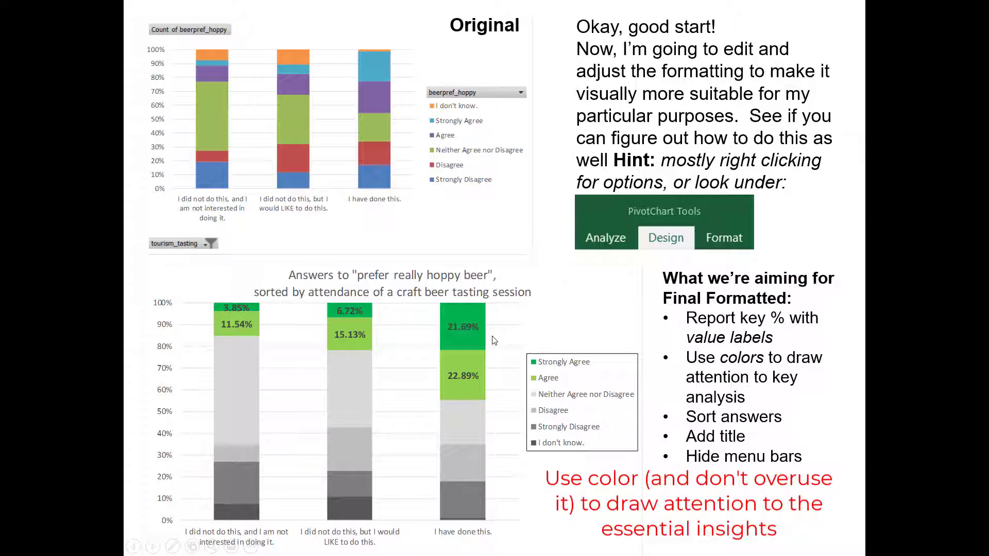
{"action": "left_click", "coordinate": [490, 352]}
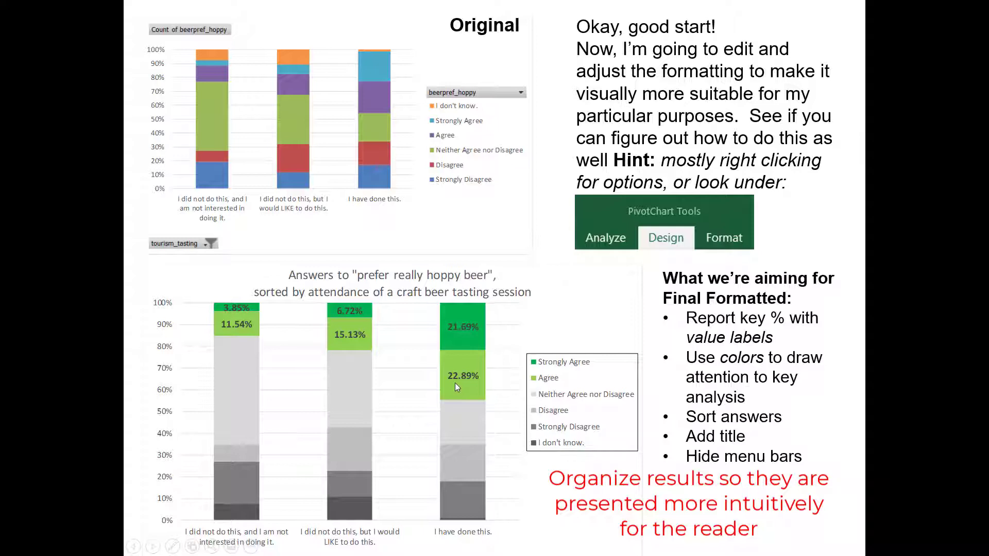
{"action": "key", "text": "Right"}
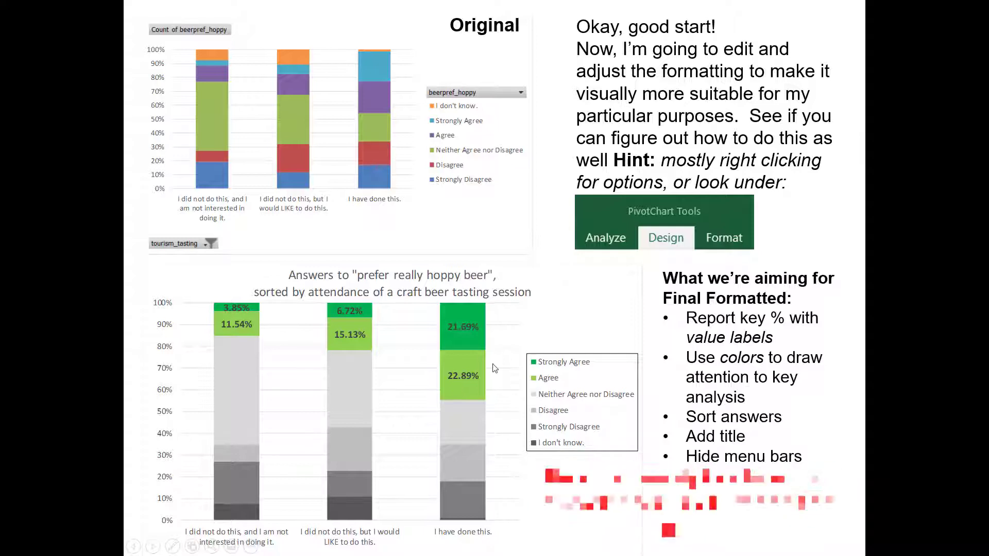
{"action": "key", "text": "Right"}
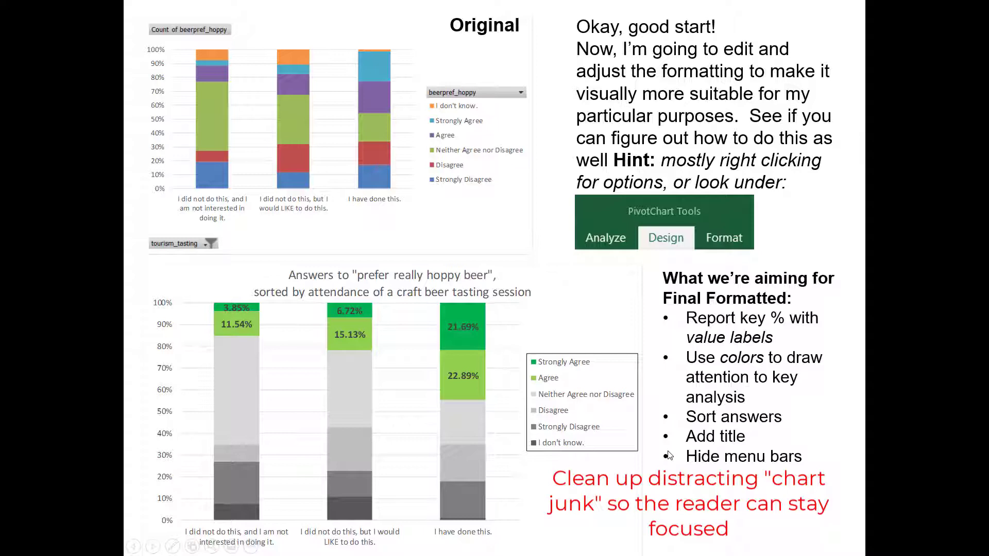
{"action": "key", "text": "Right"}
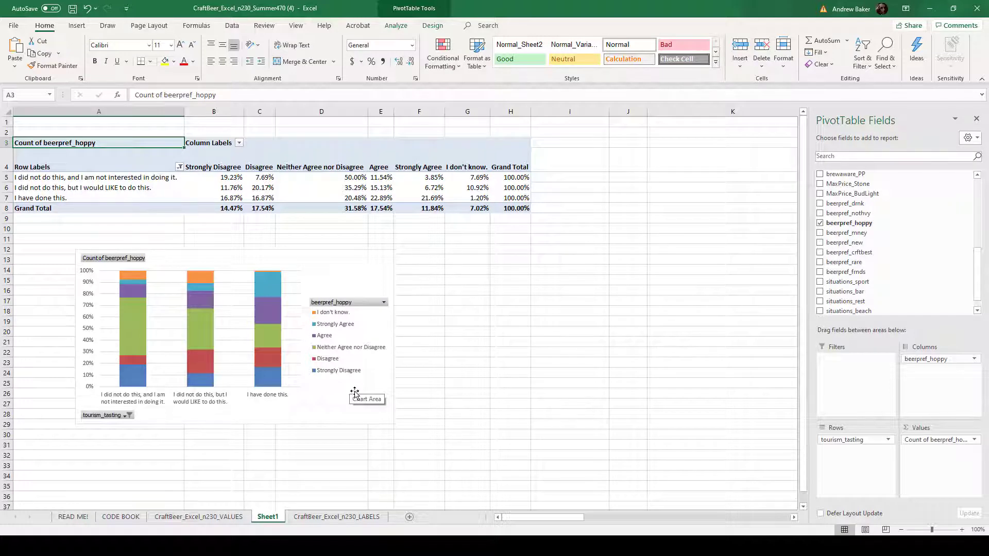
Drag the "I don't know." column header from G4 to column B, the pivot table's front
{"action": "left_click", "coordinate": [354, 393]}
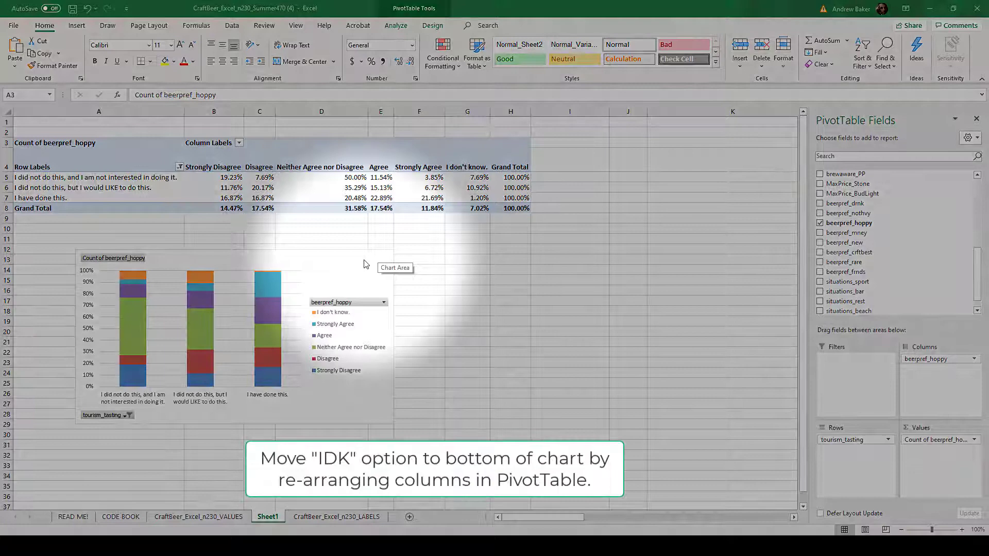
{"action": "left_click", "coordinate": [466, 167]}
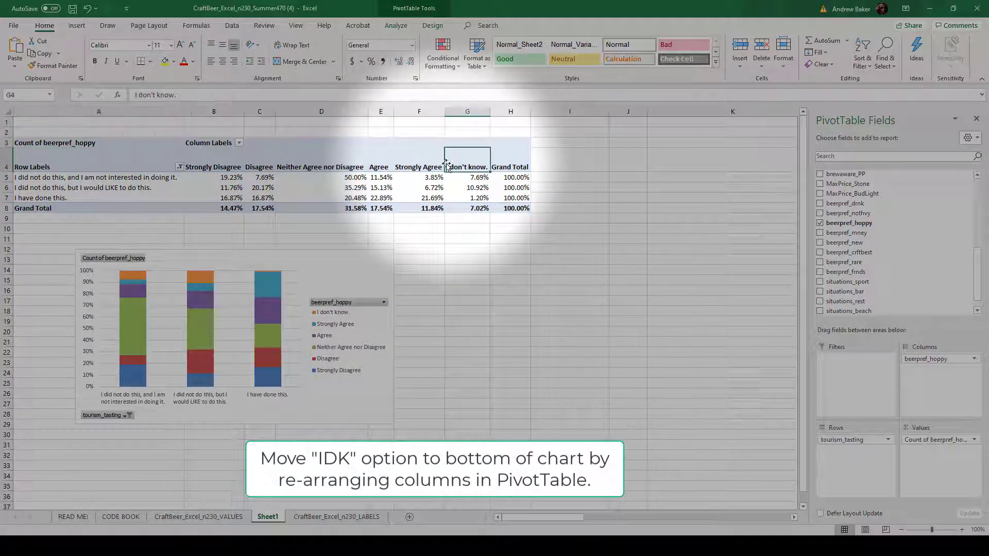
{"action": "left_click_drag", "start_coordinate": [446, 169], "coordinate": [195, 167]}
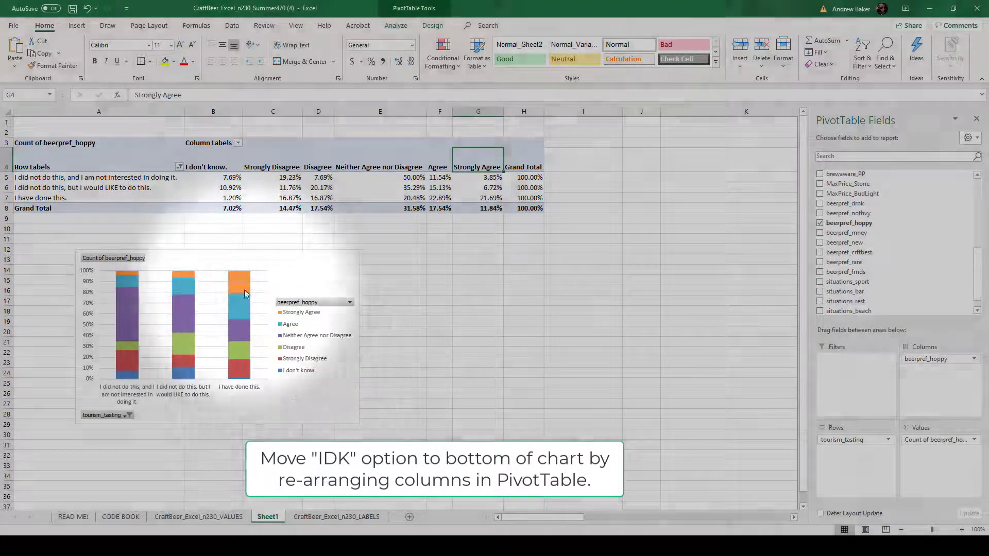
Fill the Strongly Agree series dark green and the Agree series light green
{"action": "left_click", "coordinate": [240, 283]}
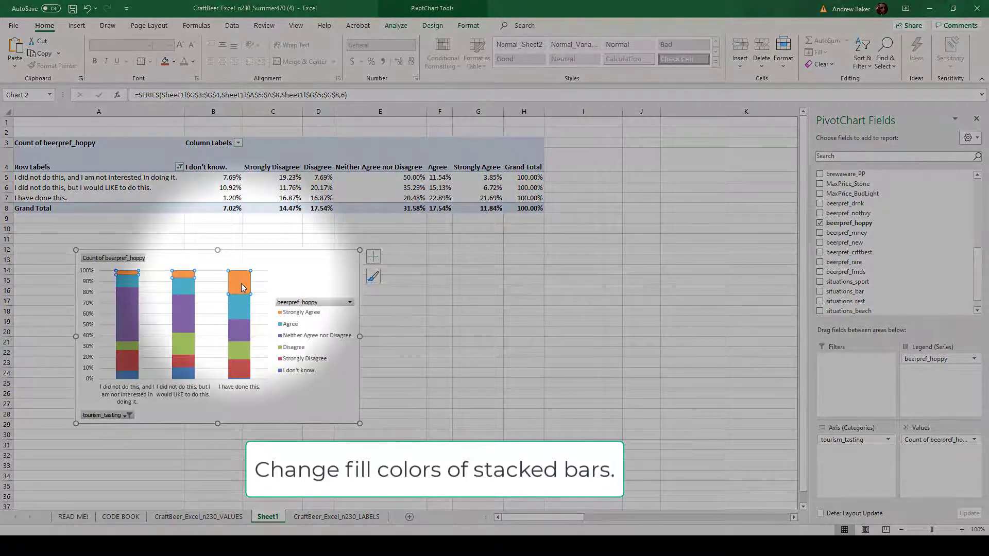
{"action": "left_click", "coordinate": [468, 25]}
{"action": "left_click", "coordinate": [397, 40]}
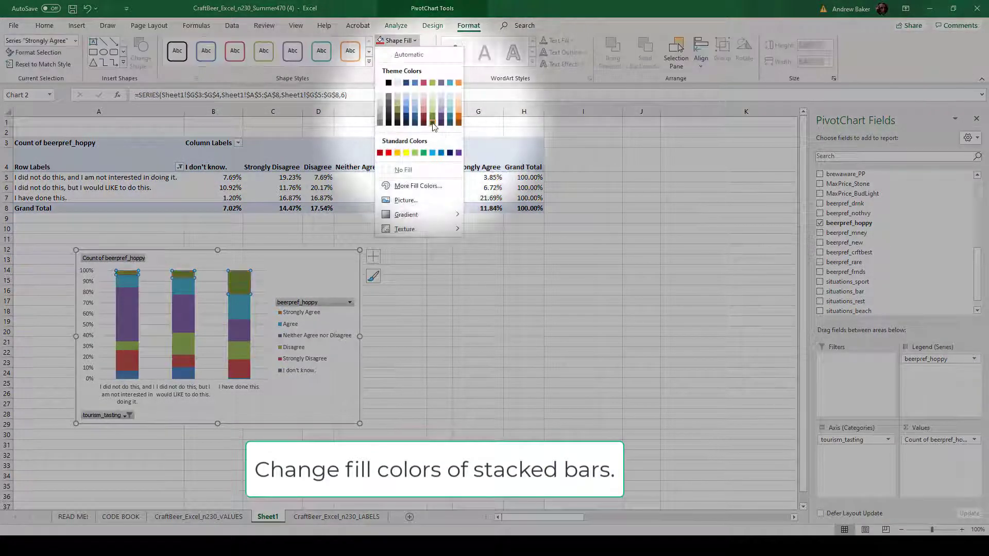
{"action": "left_click", "coordinate": [454, 127]}
{"action": "left_click", "coordinate": [245, 317]}
{"action": "left_click", "coordinate": [397, 40]}
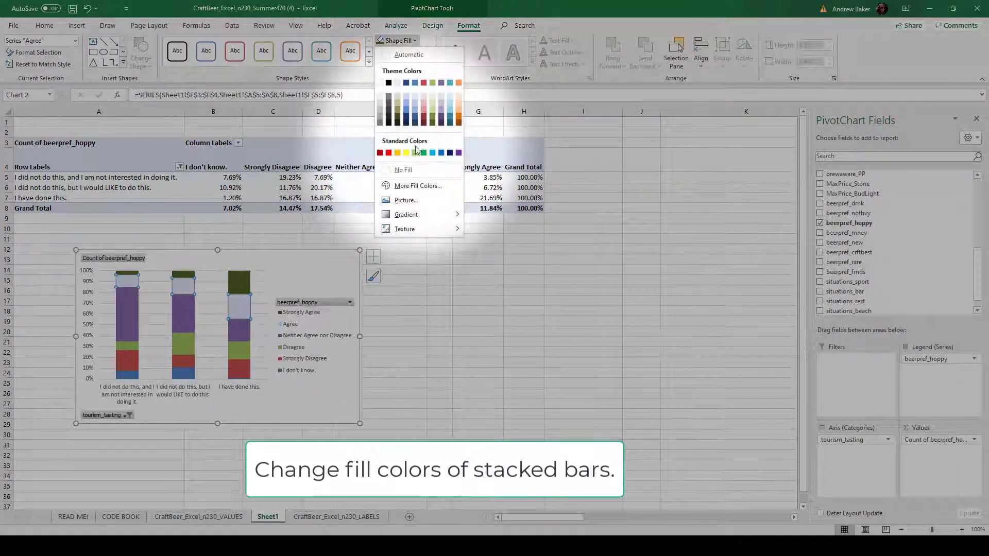
{"action": "left_click", "coordinate": [415, 153]}
Fill Neither light grey, Disagree and Strongly Disagree grey, and "I don't know." dark grey
{"action": "left_click", "coordinate": [240, 330]}
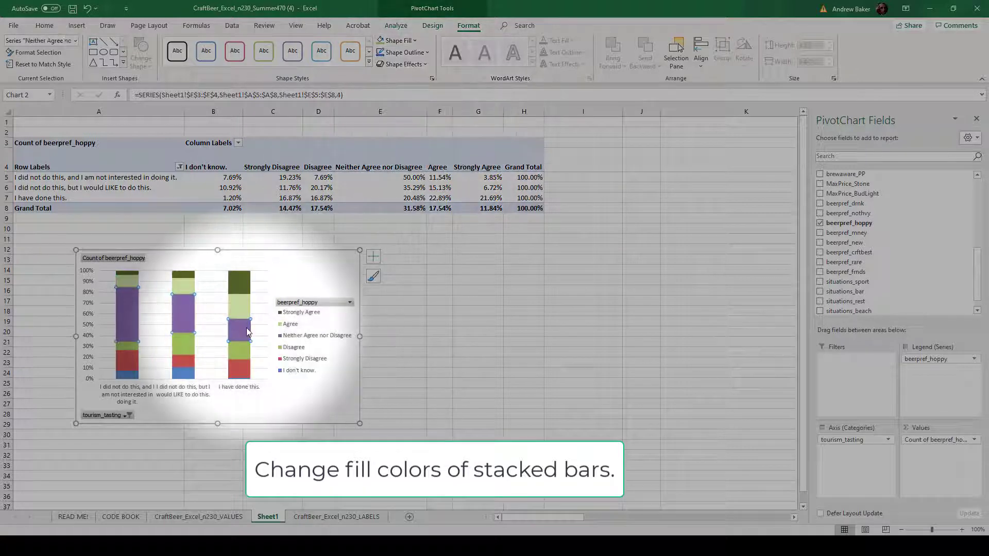
{"action": "left_click", "coordinate": [399, 40]}
{"action": "left_click", "coordinate": [397, 101]}
{"action": "left_click", "coordinate": [183, 343]}
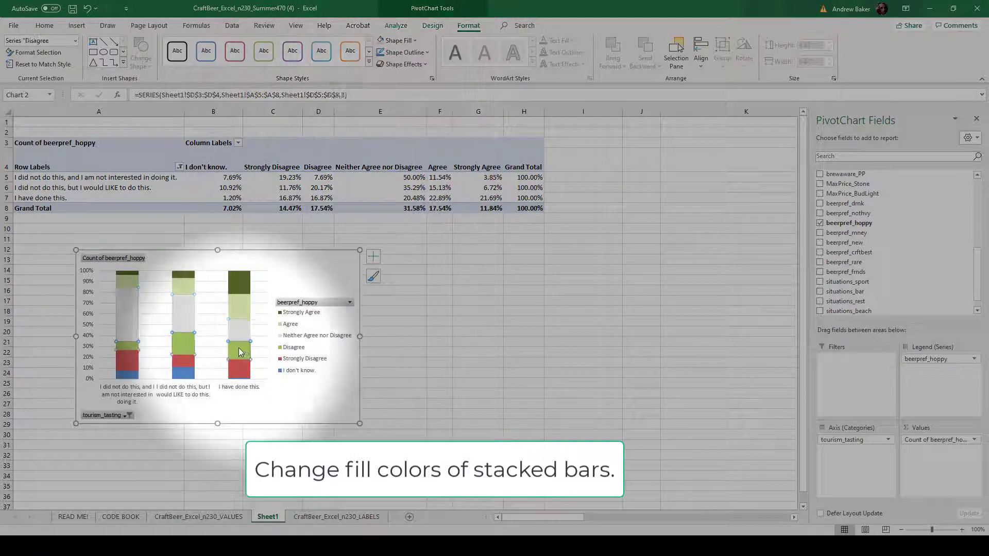
{"action": "left_click", "coordinate": [399, 40]}
{"action": "left_click", "coordinate": [379, 119]}
{"action": "left_click", "coordinate": [126, 360]}
{"action": "left_click", "coordinate": [399, 40]}
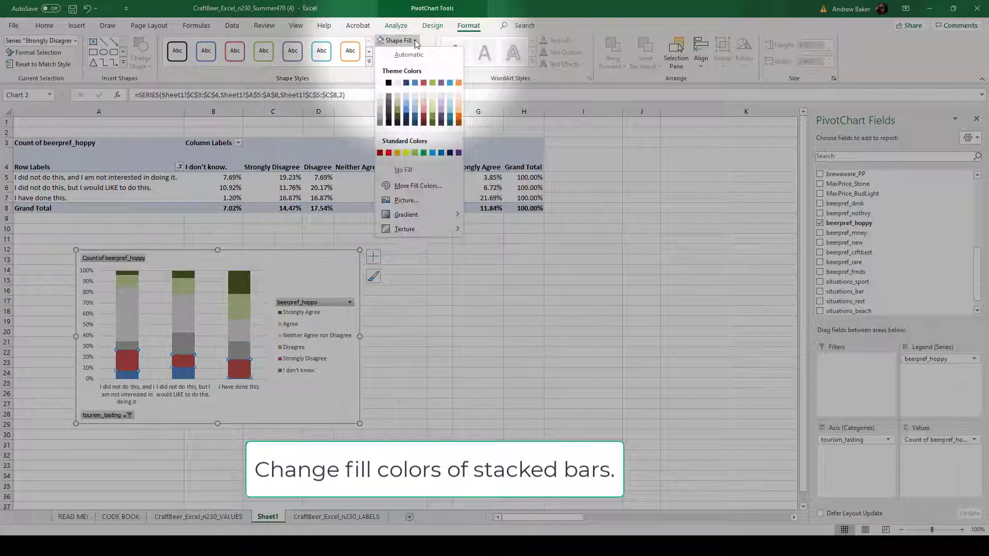
{"action": "left_click", "coordinate": [380, 123]}
{"action": "left_click", "coordinate": [127, 374]}
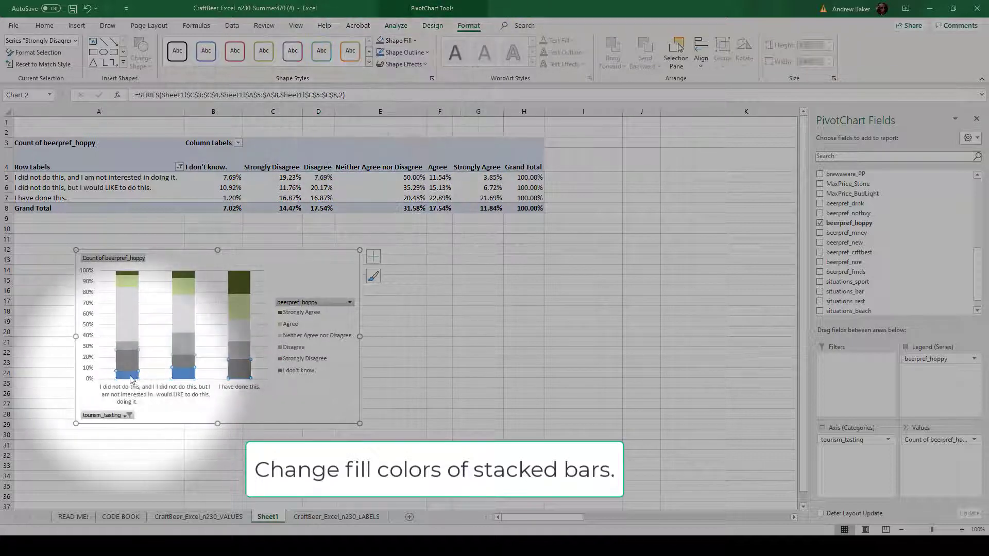
{"action": "left_click", "coordinate": [415, 41]}
{"action": "left_click", "coordinate": [379, 131]}
{"action": "key", "text": "Escape"}
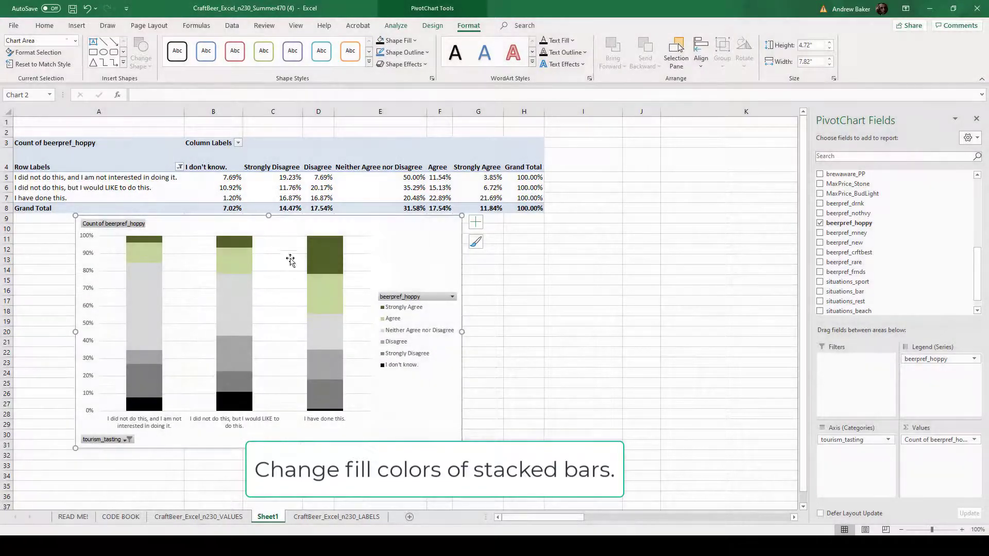
Add data labels, then delete all except the Strongly Agree and Agree labels
{"action": "left_click", "coordinate": [324, 256]}
{"action": "right_click", "coordinate": [324, 258]}
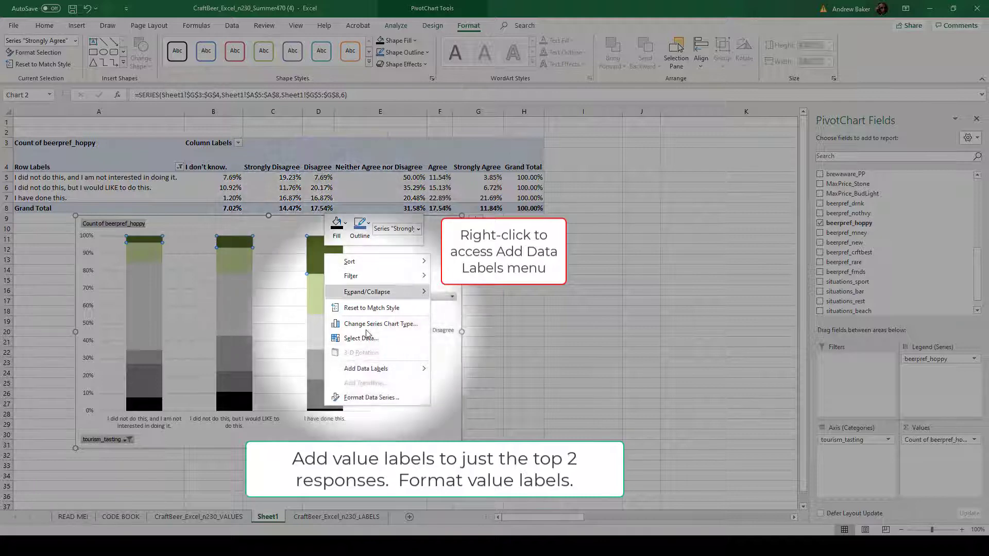
{"action": "left_click", "coordinate": [372, 369]}
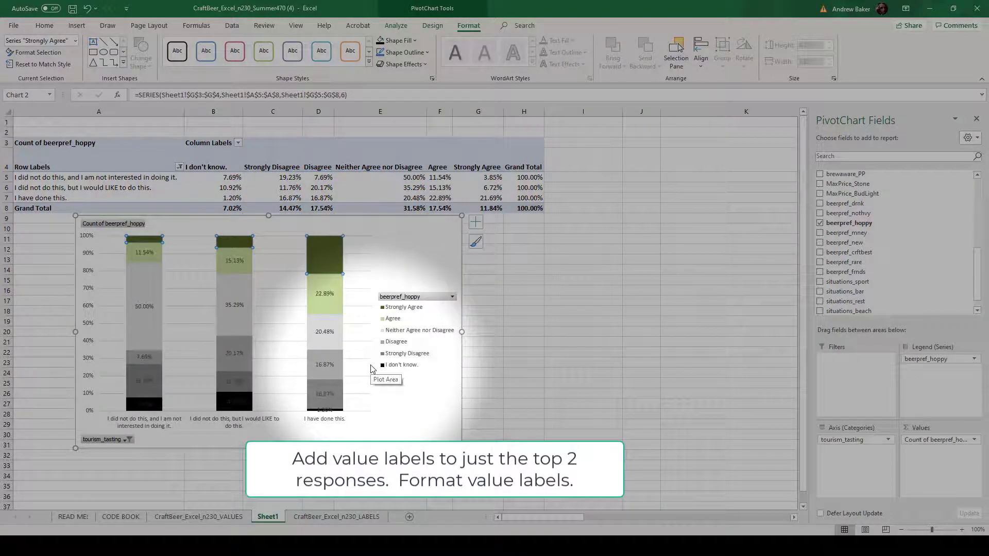
{"action": "left_click", "coordinate": [325, 410]}
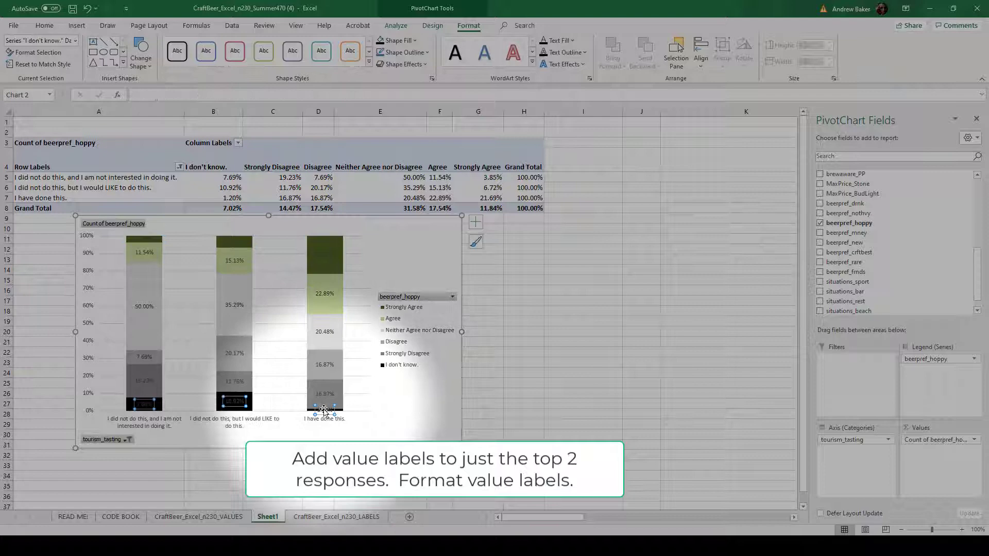
{"action": "key", "text": "Delete"}
{"action": "left_click", "coordinate": [324, 394]}
{"action": "key", "text": "Delete"}
{"action": "left_click", "coordinate": [324, 364]}
{"action": "key", "text": "Delete"}
{"action": "left_click", "coordinate": [326, 330]}
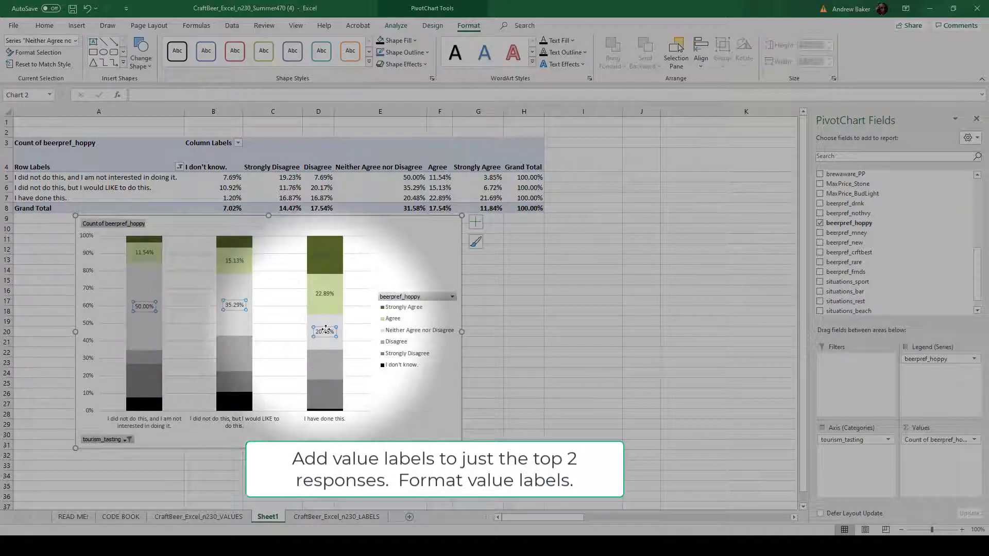
{"action": "key", "text": "Delete"}
Make the Strongly Agree labels white, bold and two sizes larger
{"action": "left_click", "coordinate": [325, 255]}
{"action": "left_click", "coordinate": [44, 25]}
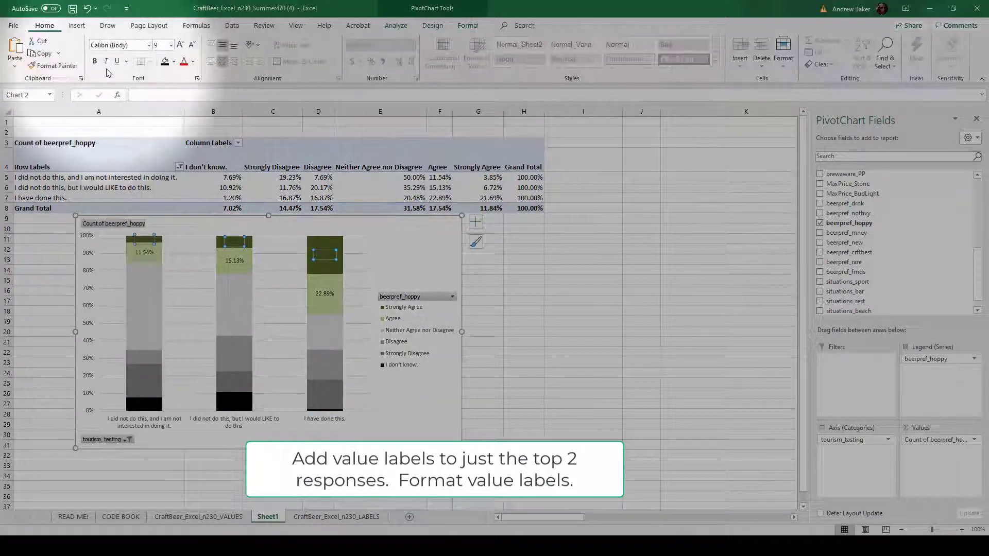
{"action": "left_click", "coordinate": [193, 61]}
{"action": "left_click", "coordinate": [182, 100]}
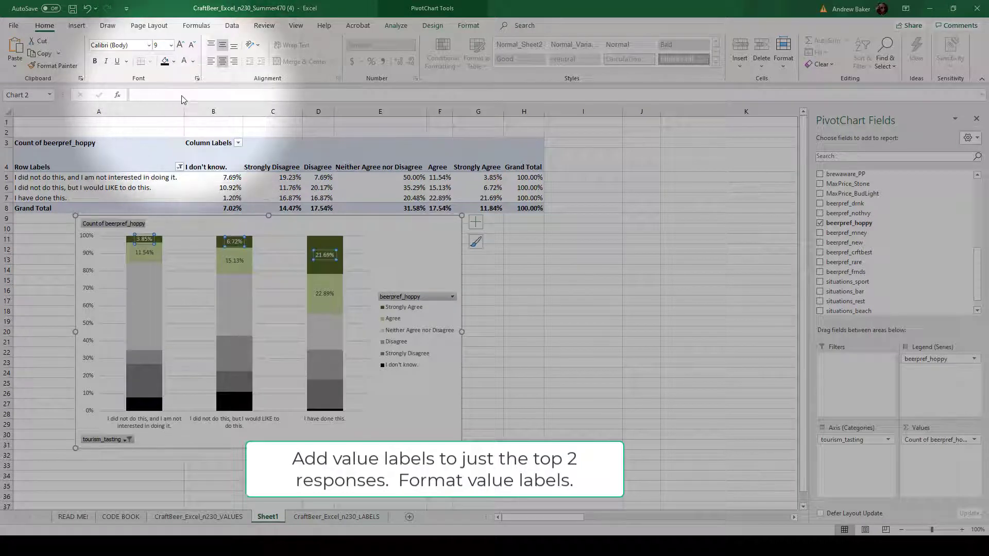
{"action": "left_click", "coordinate": [181, 45]}
{"action": "left_click", "coordinate": [180, 45]}
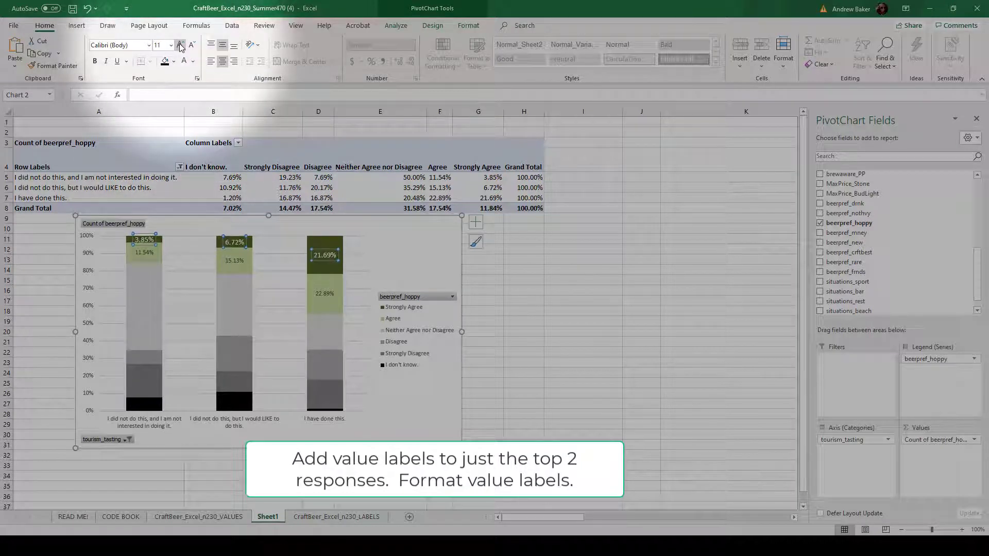
{"action": "left_click", "coordinate": [94, 62]}
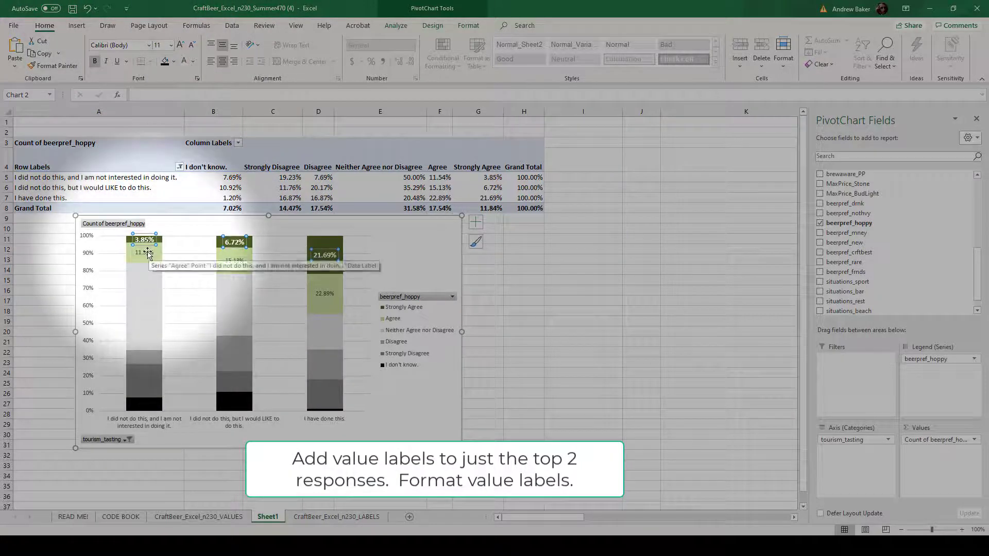
Make the Agree labels bold and two sizes larger
{"action": "left_click", "coordinate": [148, 252]}
{"action": "left_click", "coordinate": [180, 44]}
{"action": "left_click", "coordinate": [180, 44]}
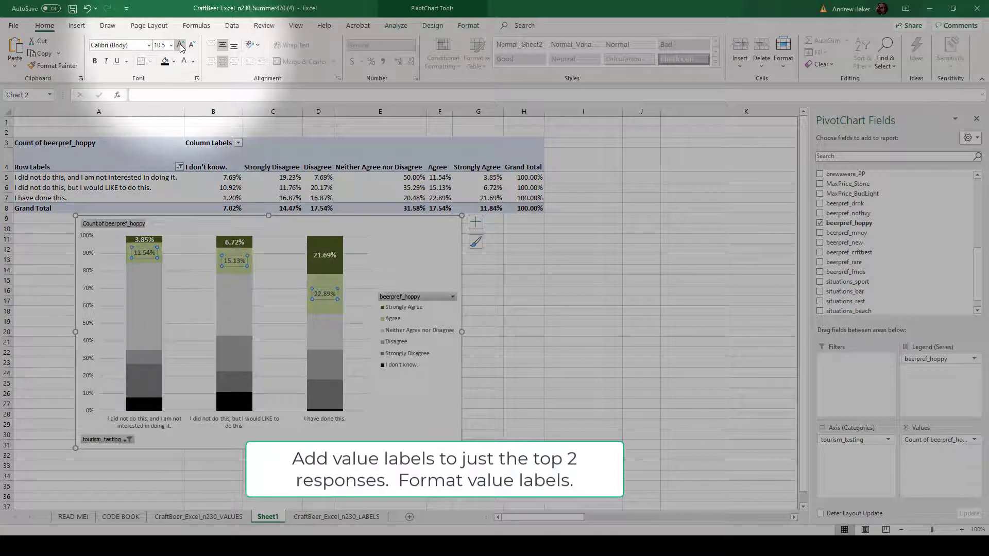
{"action": "left_click", "coordinate": [94, 61]}
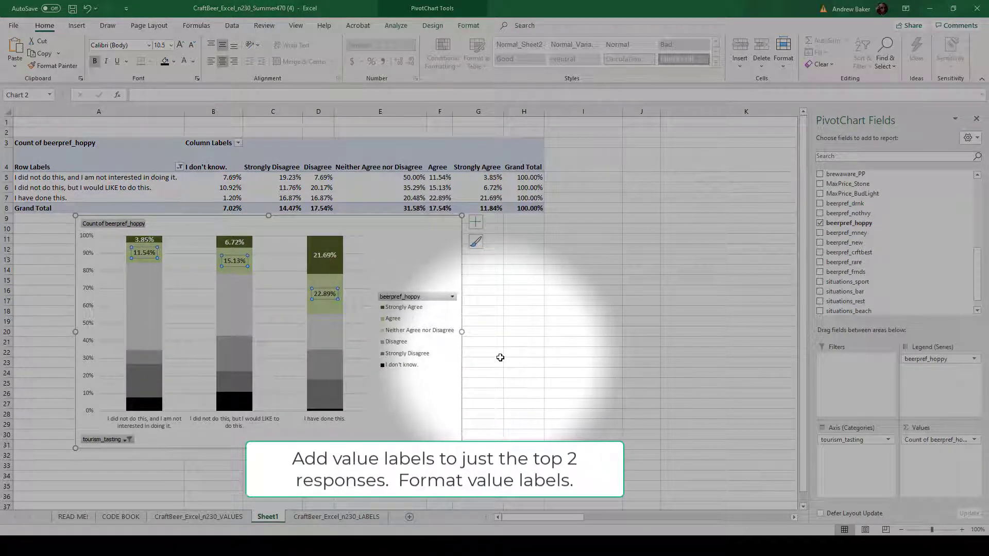
{"action": "left_click", "coordinate": [481, 353]}
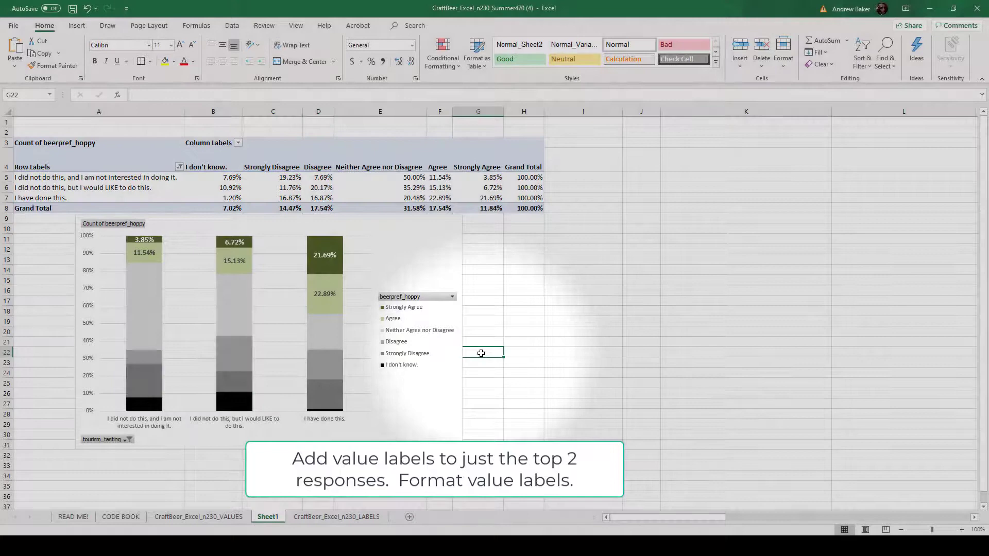
Add a chart title above the chart
{"action": "left_click", "coordinate": [287, 232]}
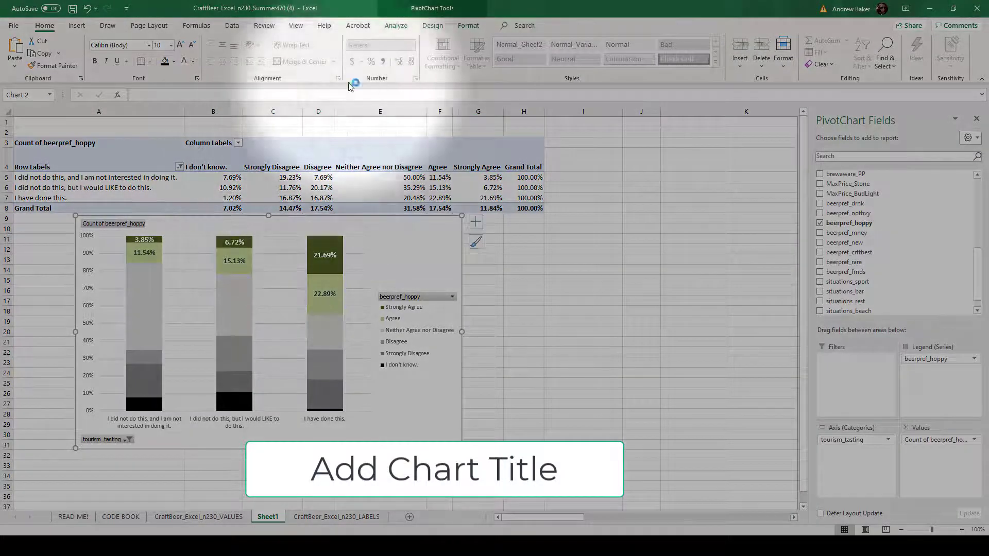
{"action": "left_click", "coordinate": [431, 25]}
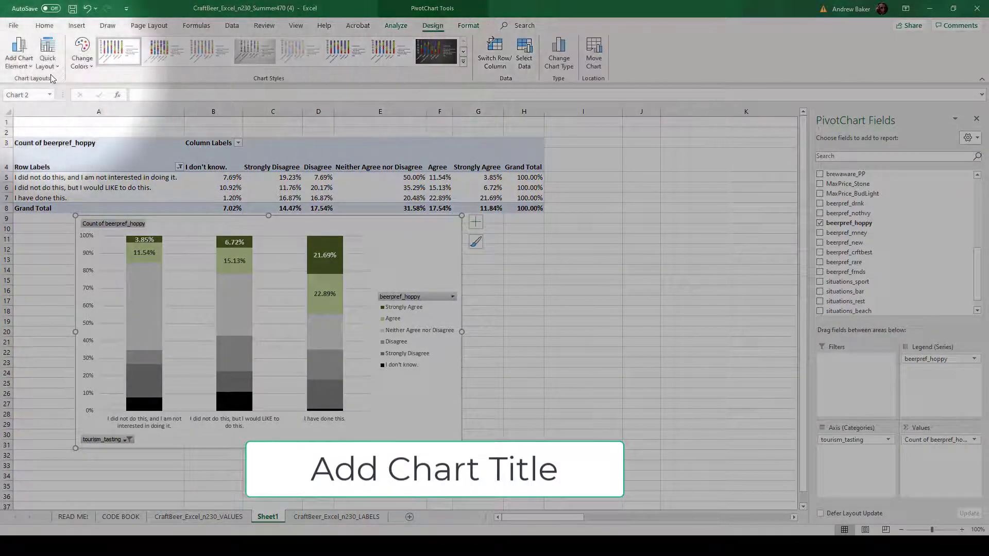
{"action": "left_click", "coordinate": [27, 68]}
{"action": "mouse_move", "coordinate": [38, 109]}
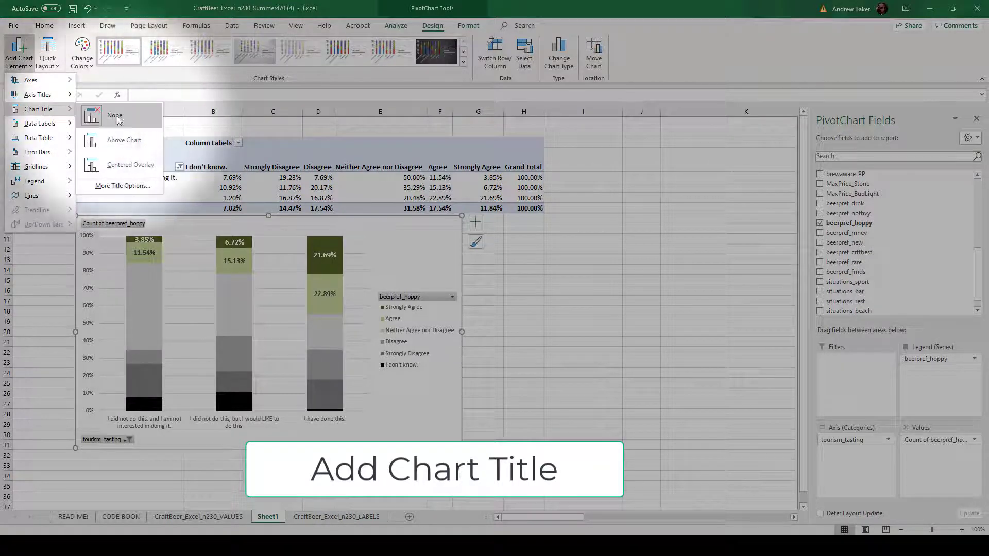
{"action": "left_click", "coordinate": [106, 139]}
Title it 'Answers to "prefer really hoppy beer,"' with 'sorted by attendance of a craft beer tasting session' on line two
{"action": "triple_click", "coordinate": [267, 241]}
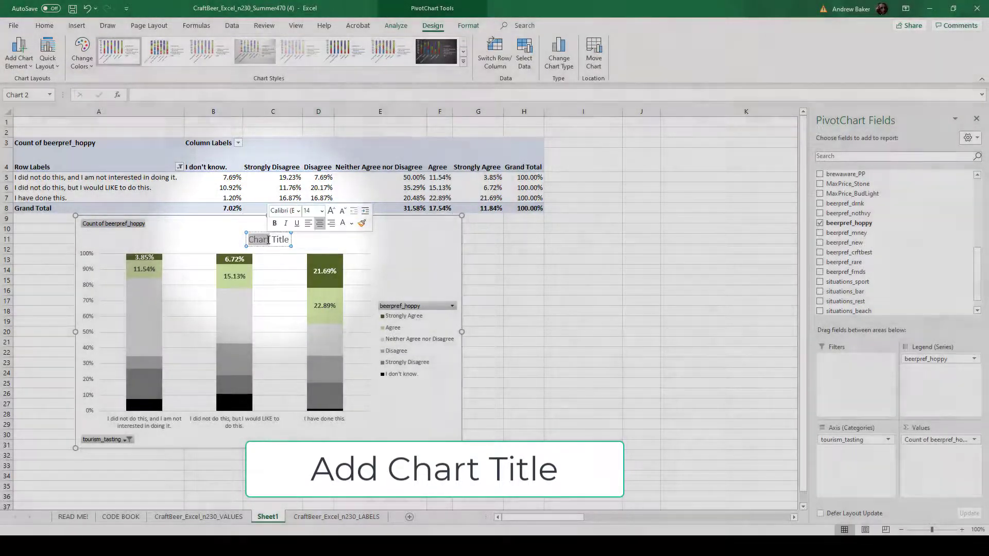
{"action": "type", "text": "Alswers to \"prefer really hoppy beer\""}
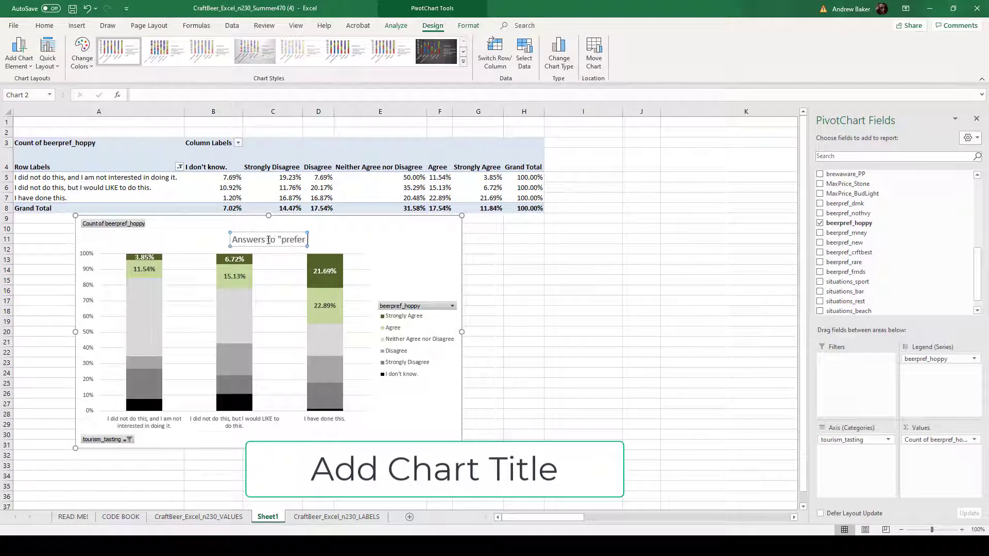
{"action": "key", "text": "BackSpace"}
{"action": "type", "text": ",\" sorted by att"}
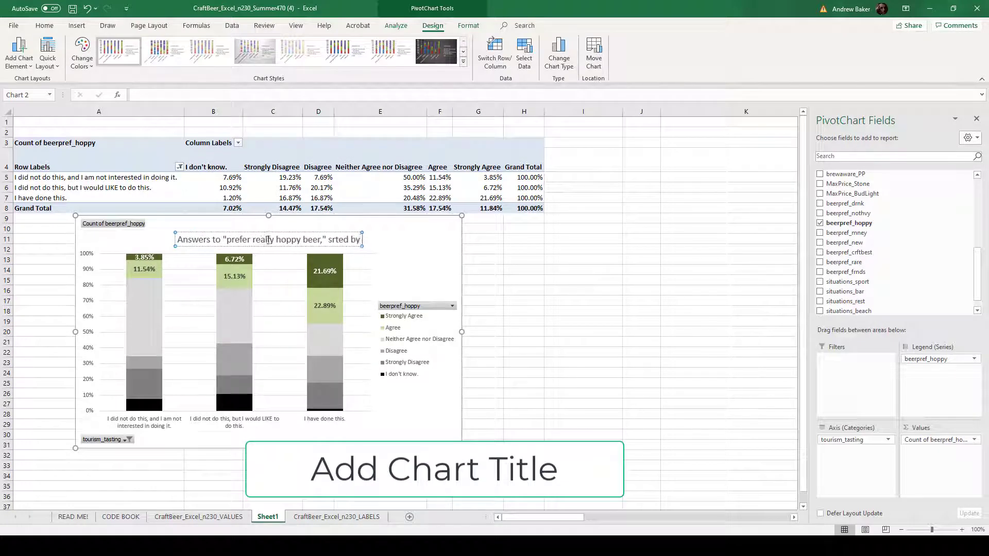
{"action": "type", "text": "endance"}
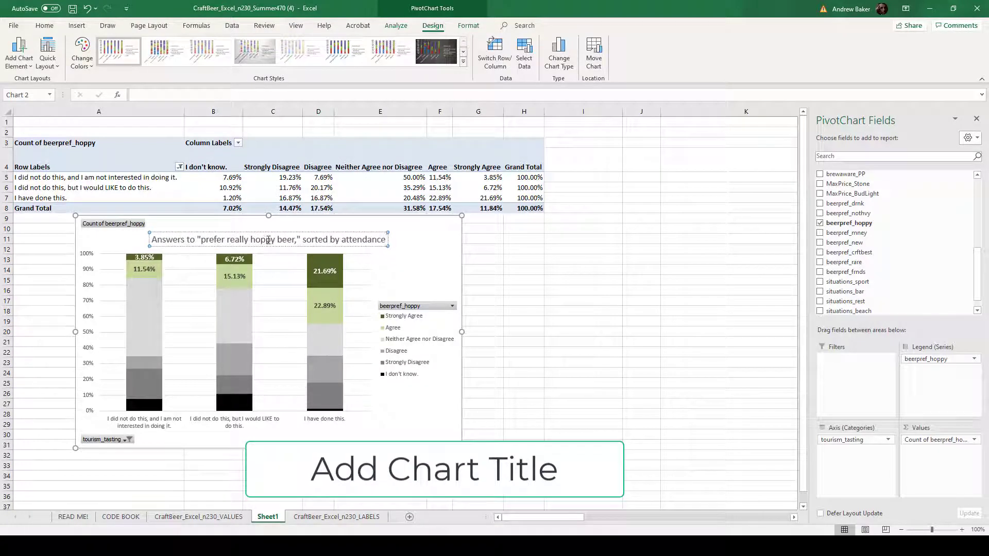
{"action": "type", "text": " of a craft beer tasting session"}
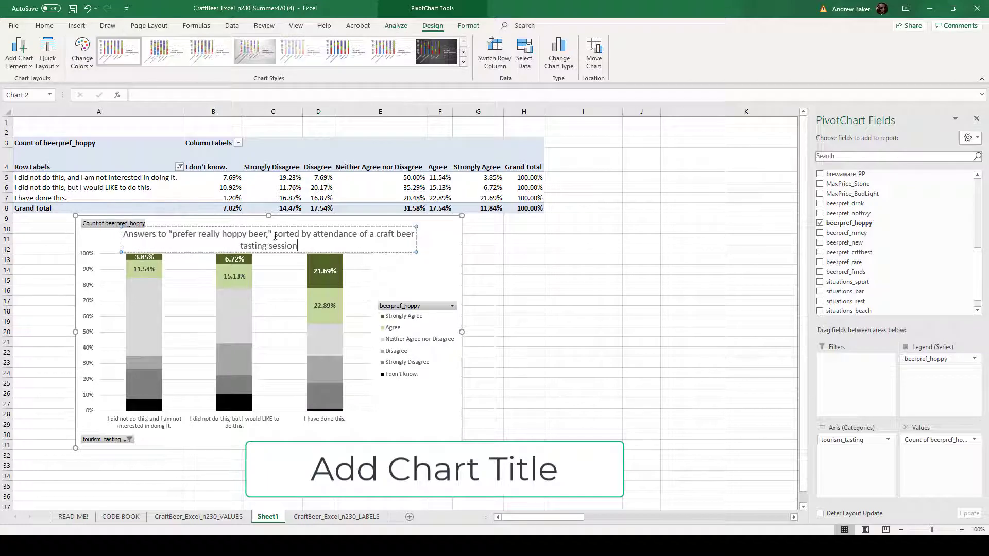
{"action": "left_click", "coordinate": [275, 233]}
{"action": "key", "text": "Return"}
Give the legend a dark Shape Outline colour
{"action": "left_click", "coordinate": [513, 290]}
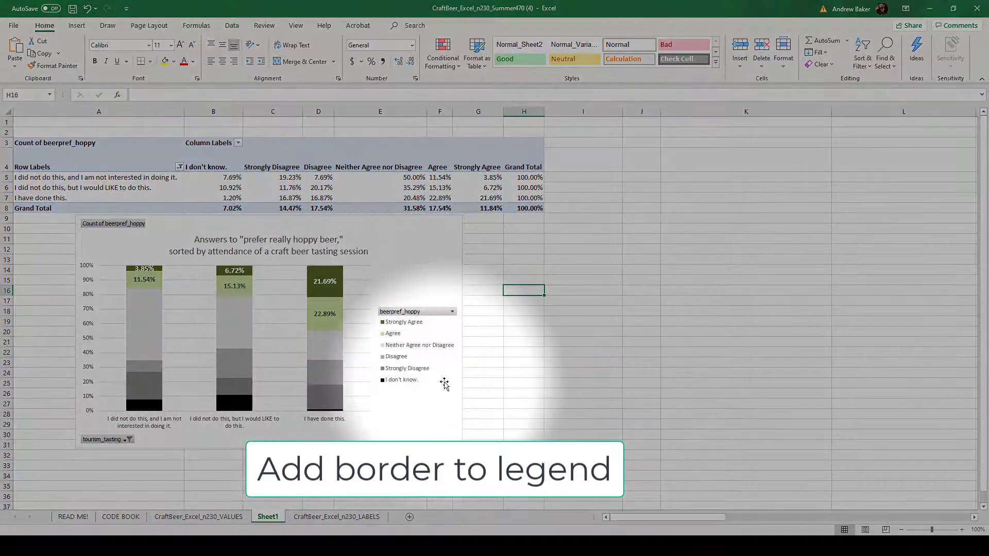
{"action": "left_click", "coordinate": [442, 381]}
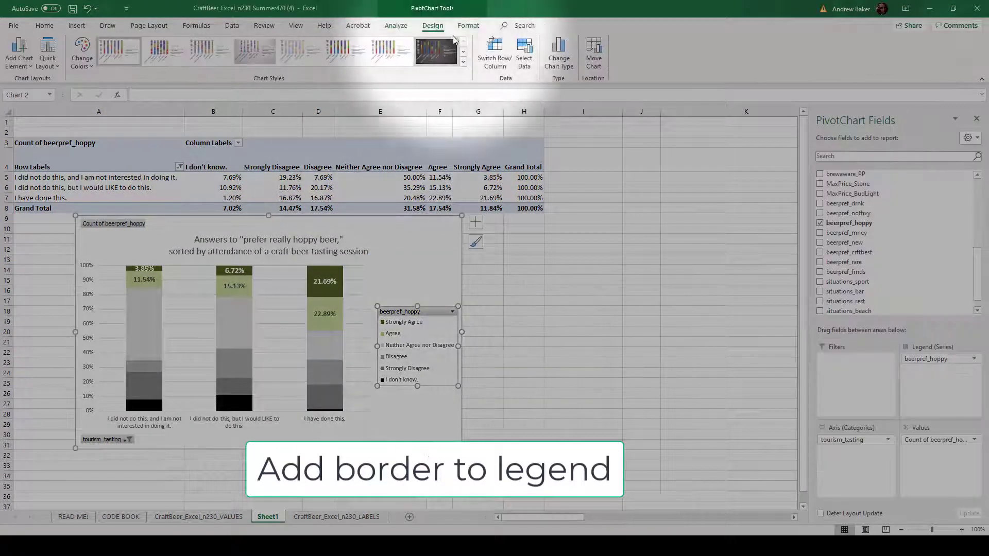
{"action": "left_click", "coordinate": [468, 26]}
{"action": "left_click", "coordinate": [426, 57]}
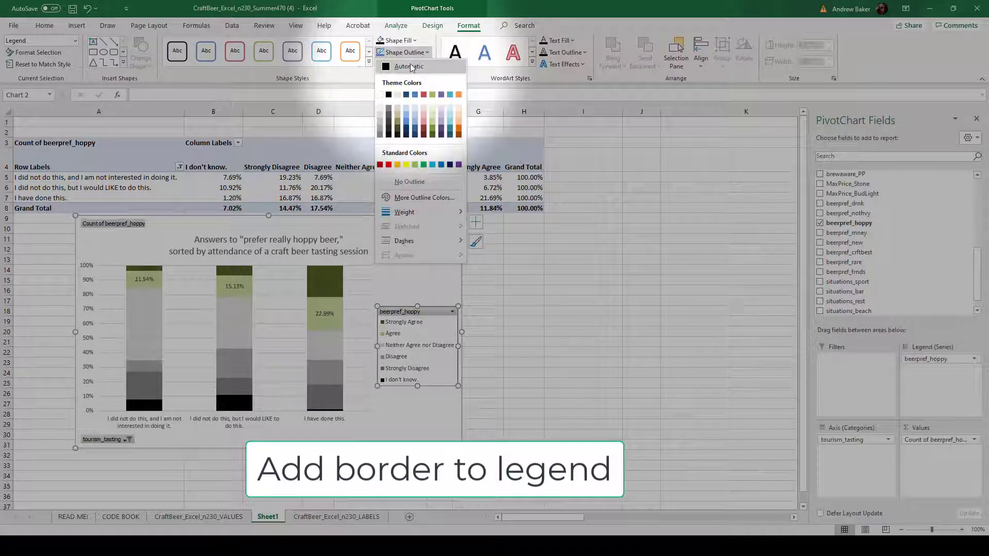
{"action": "left_click", "coordinate": [407, 65]}
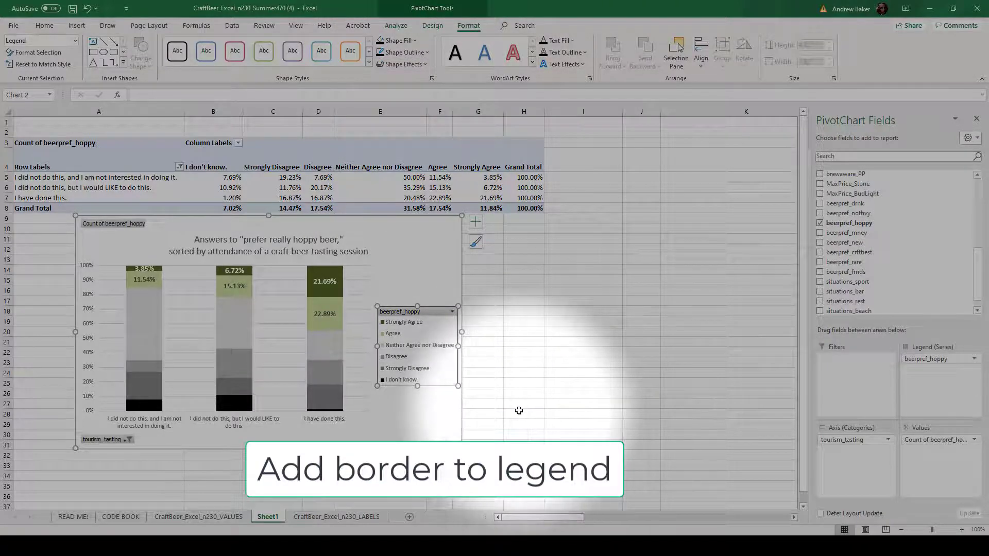
Hide all field buttons on the hoppy-beer PivotChart using Field Buttons > Hide All
{"action": "left_click", "coordinate": [412, 311]}
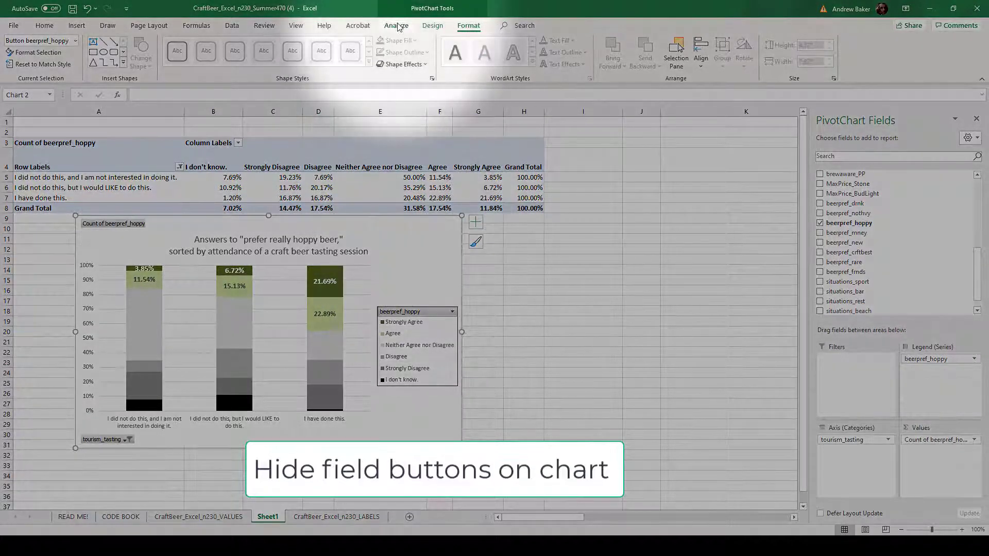
{"action": "left_click", "coordinate": [398, 27]}
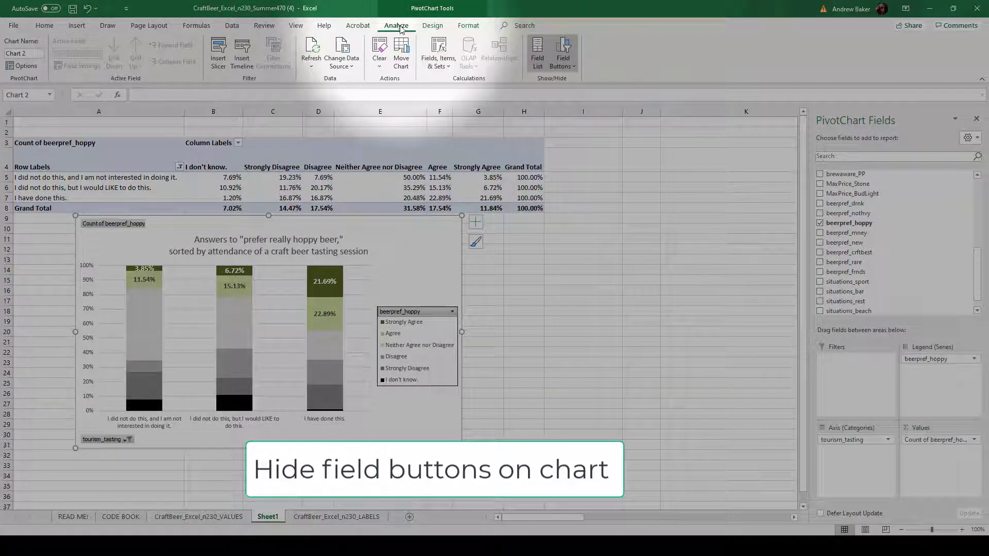
{"action": "left_click", "coordinate": [562, 61]}
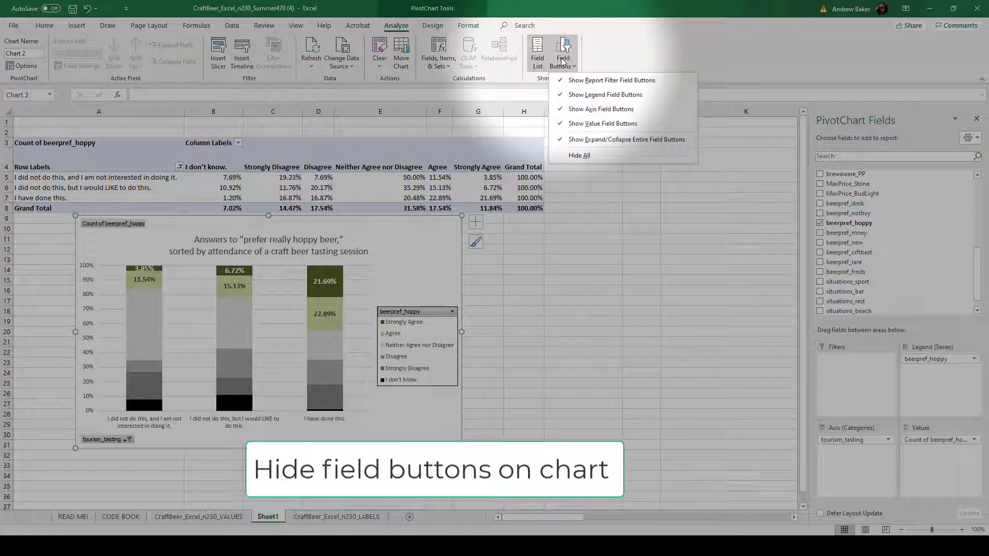
{"action": "left_click", "coordinate": [579, 155]}
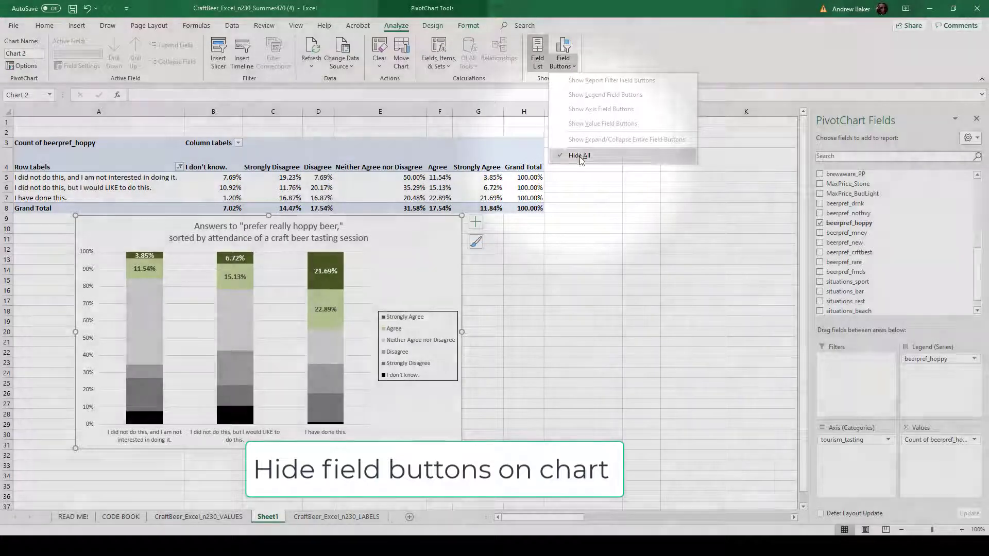
{"action": "left_click", "coordinate": [519, 311]}
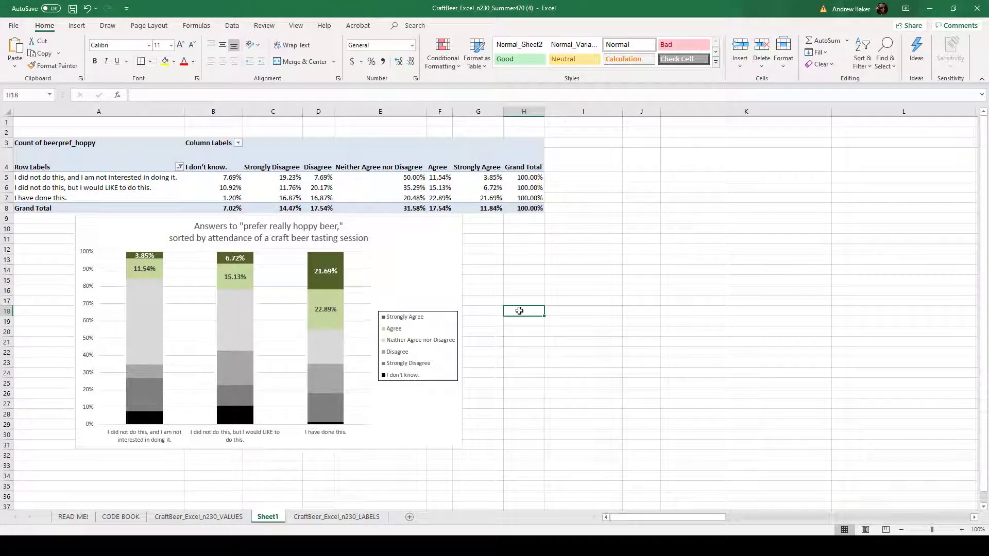